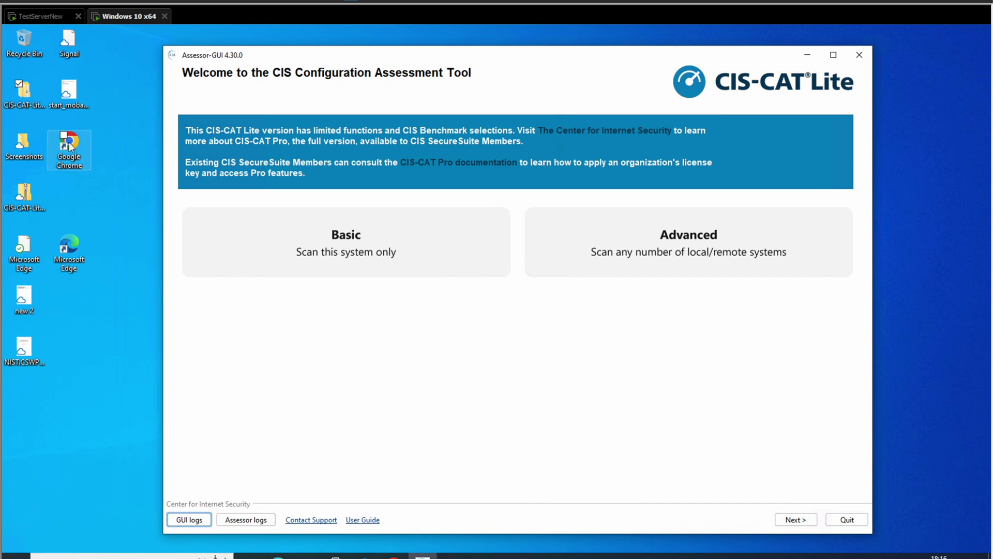
# Search the web for "cis cat lite" in Google Chrome and open the CIS-CAT Lite page from the Center for Internet Security.
pyautogui.doubleClick(72, 140)
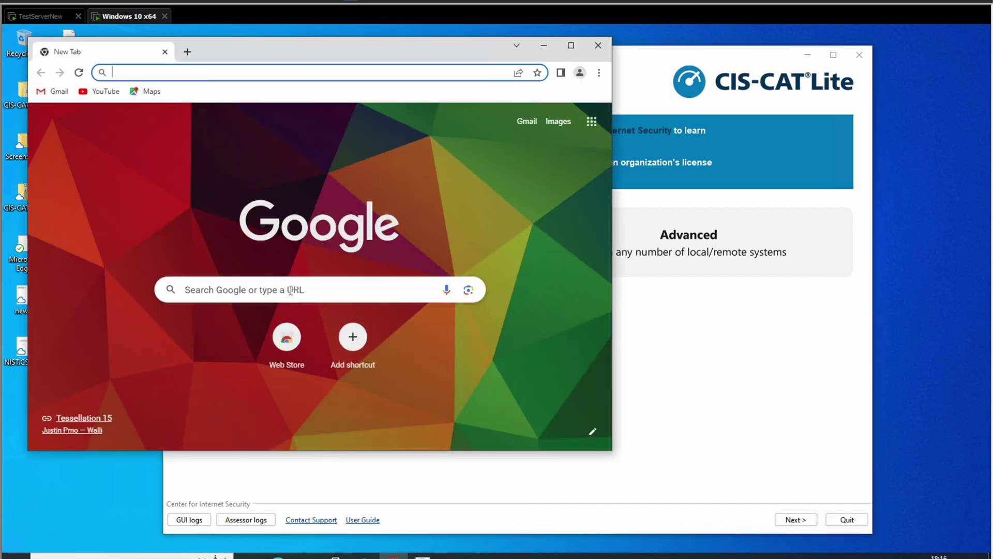
pyautogui.click(291, 290)
pyautogui.write('cis cat too')
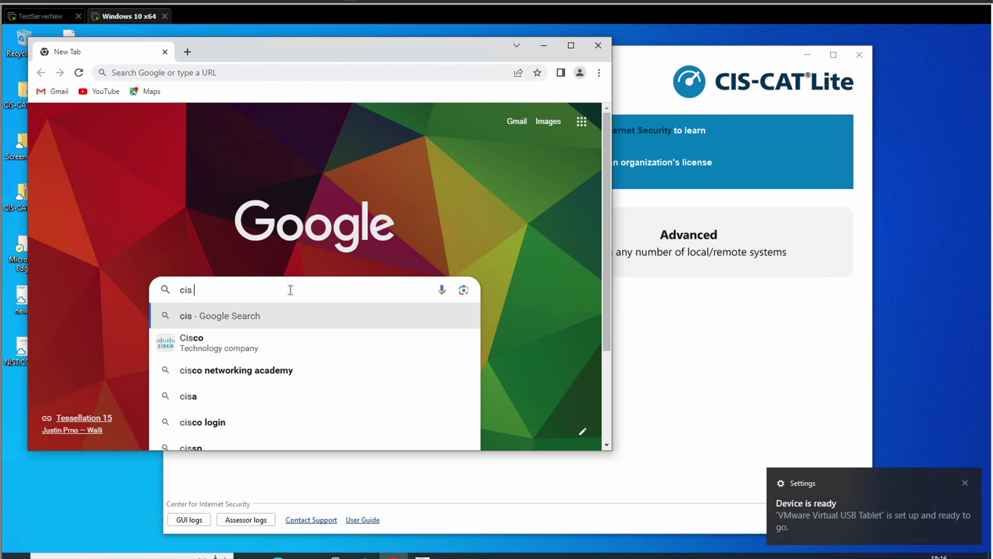
pyautogui.press('BackSpace')
pyautogui.press('BackSpace')
pyautogui.press('BackSpace')
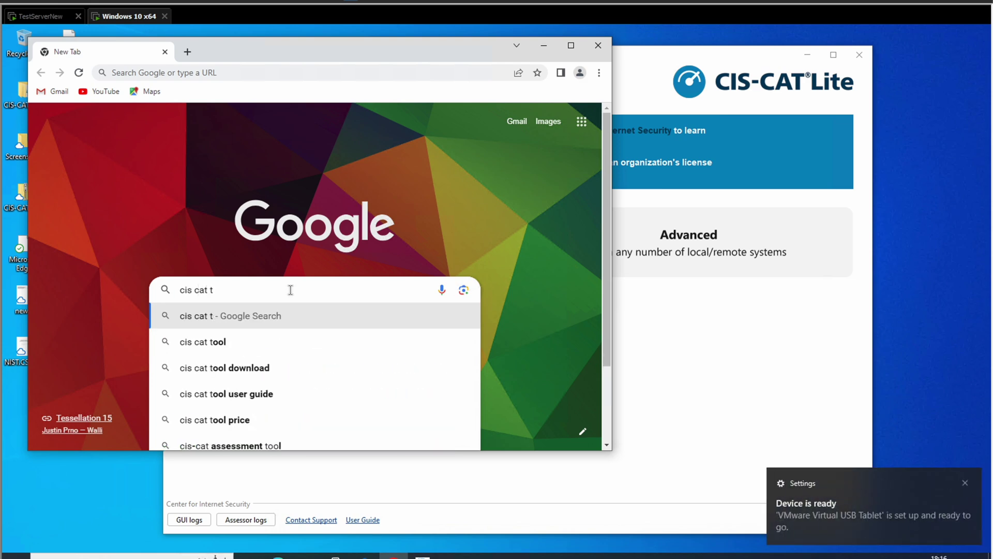
pyautogui.write('lite')
pyautogui.press('Return')
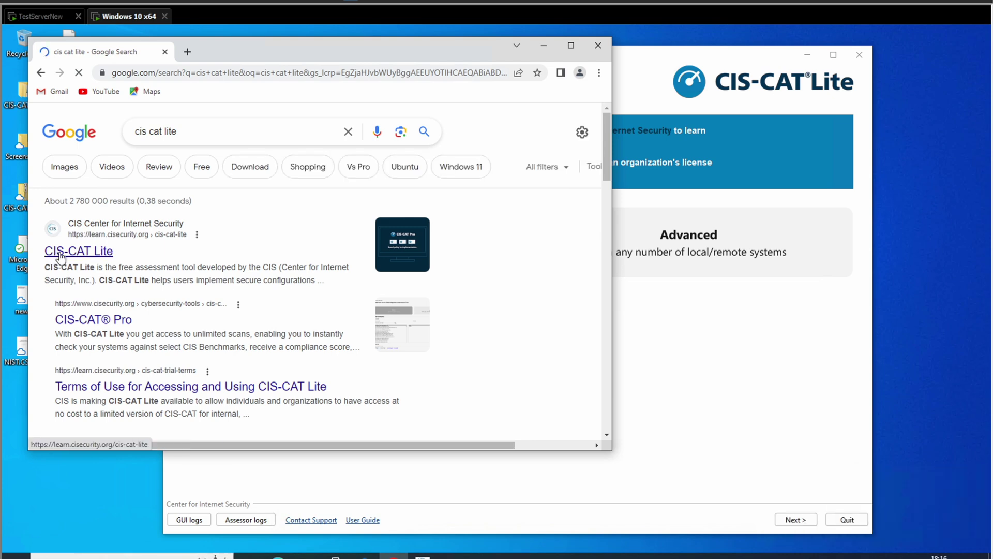
pyautogui.click(60, 253)
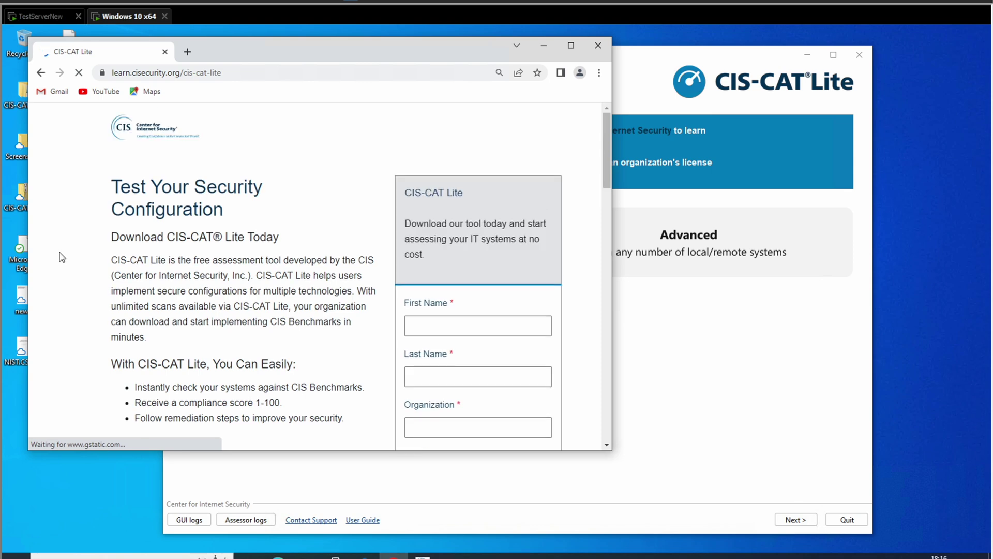
# Examine the CIS-CAT Lite download page and the fields required in its registration form.
pyautogui.click(218, 436)
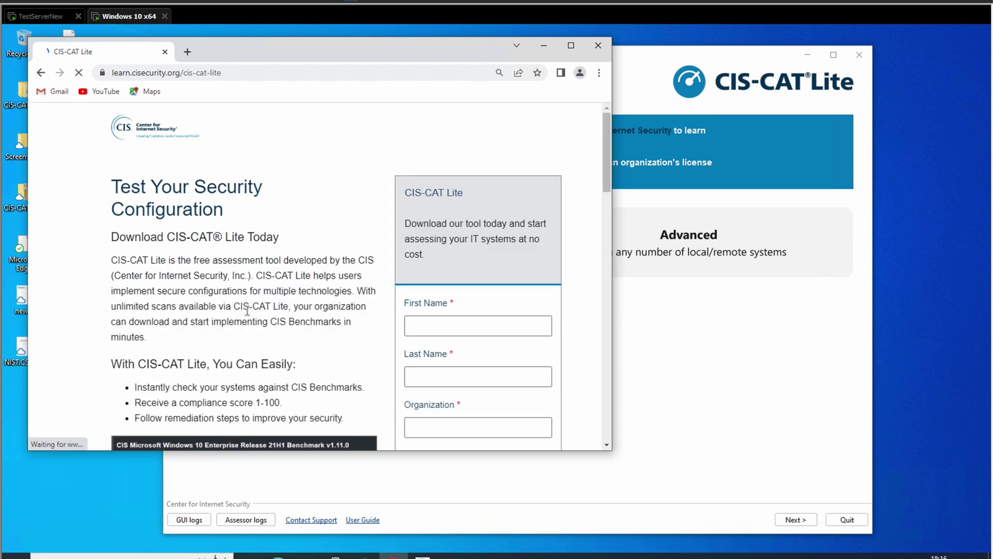
pyautogui.scroll(-2, 247, 310)
pyautogui.click(432, 208)
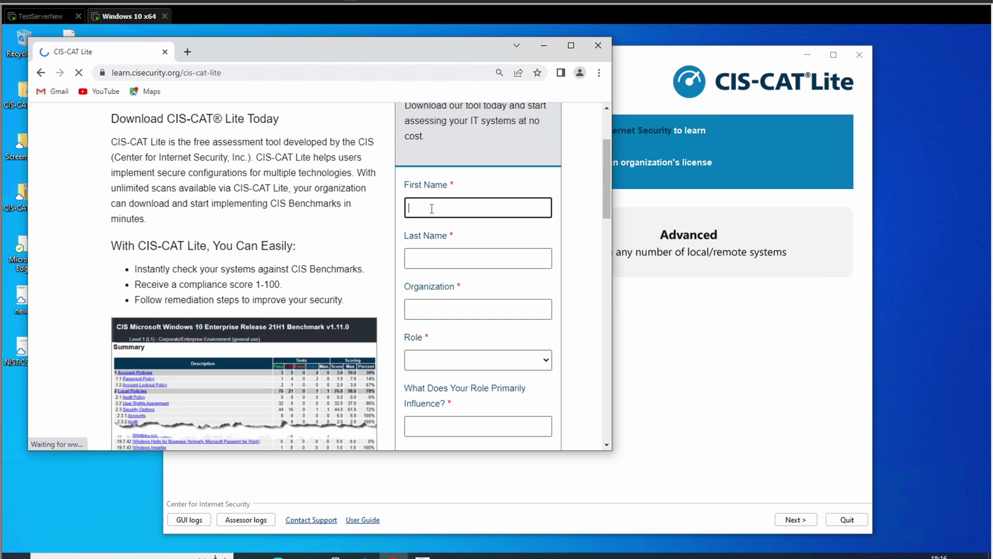
pyautogui.scroll(-1, 460, 371)
pyautogui.scroll(-1, 460, 371)
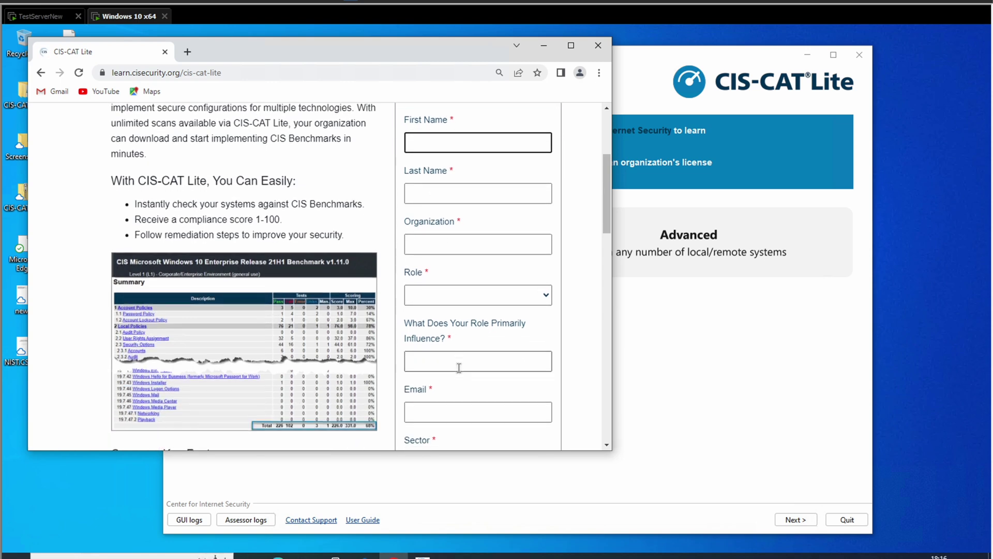
pyautogui.scroll(-1, 459, 368)
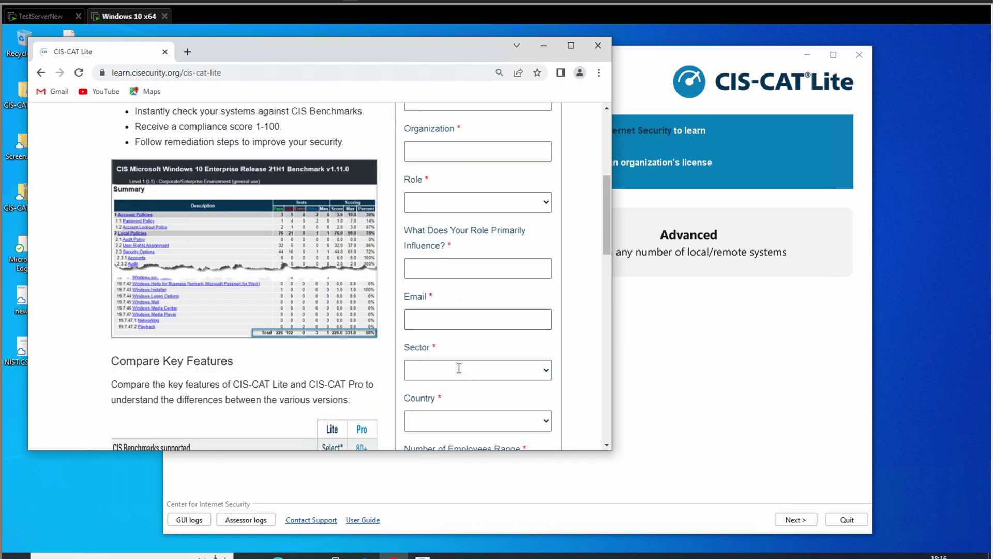
pyautogui.scroll(-1, 460, 371)
pyautogui.scroll(-6, 460, 372)
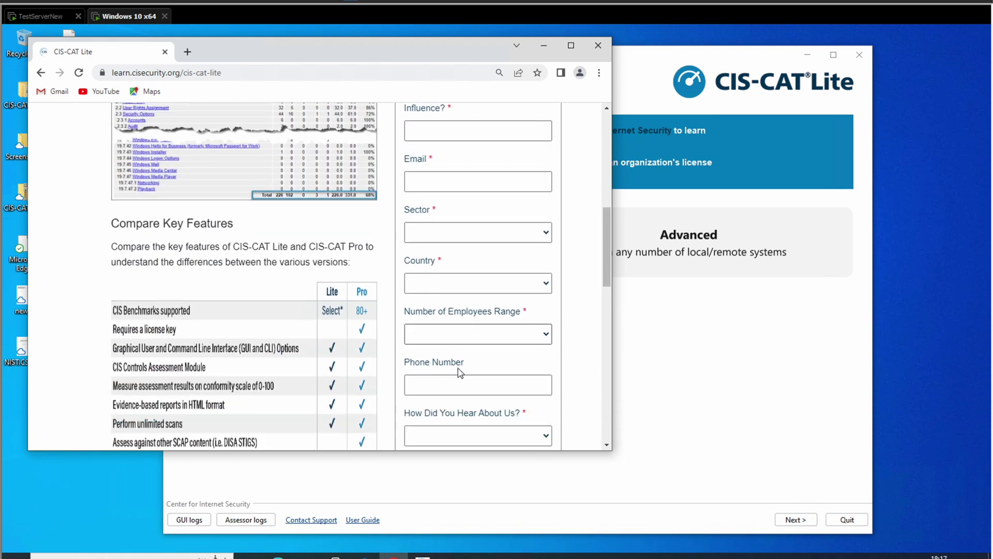
pyautogui.scroll(-3, 458, 372)
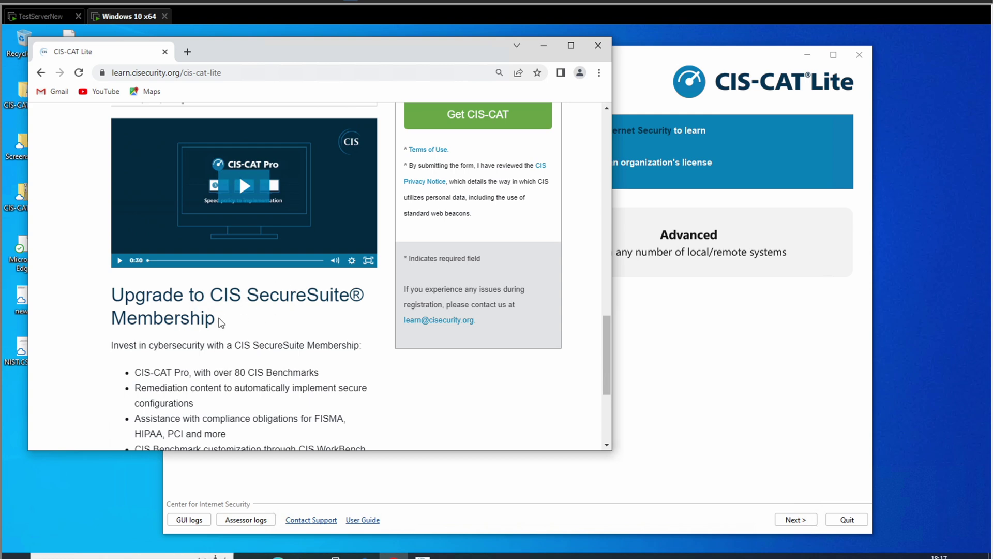
# Review the SecureSuite Membership section and the Lite versus Pro feature comparison, and minimize the browser.
pyautogui.moveTo(222, 322); pyautogui.dragTo(201, 318)
pyautogui.moveTo(192, 373); pyautogui.dragTo(142, 373)
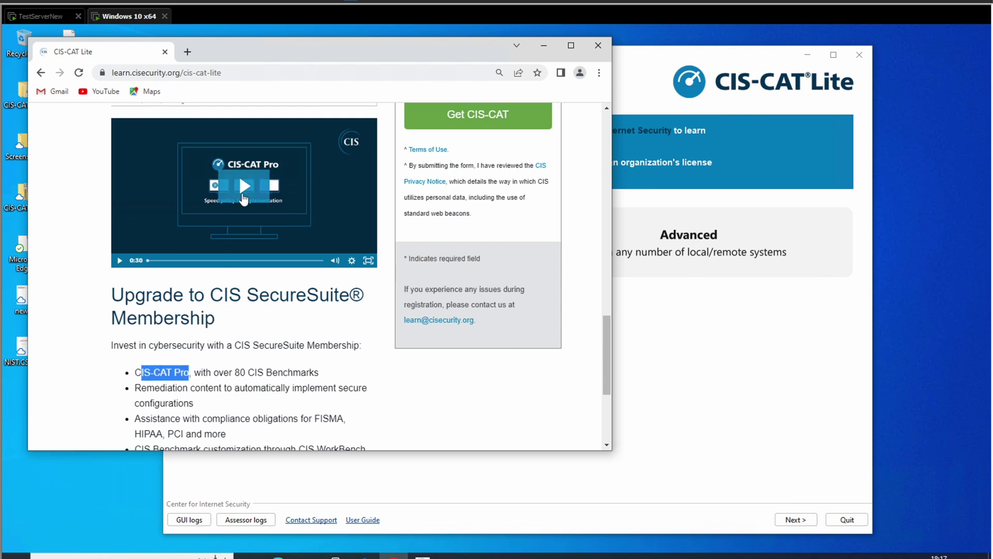
pyautogui.scroll(5, 216, 318)
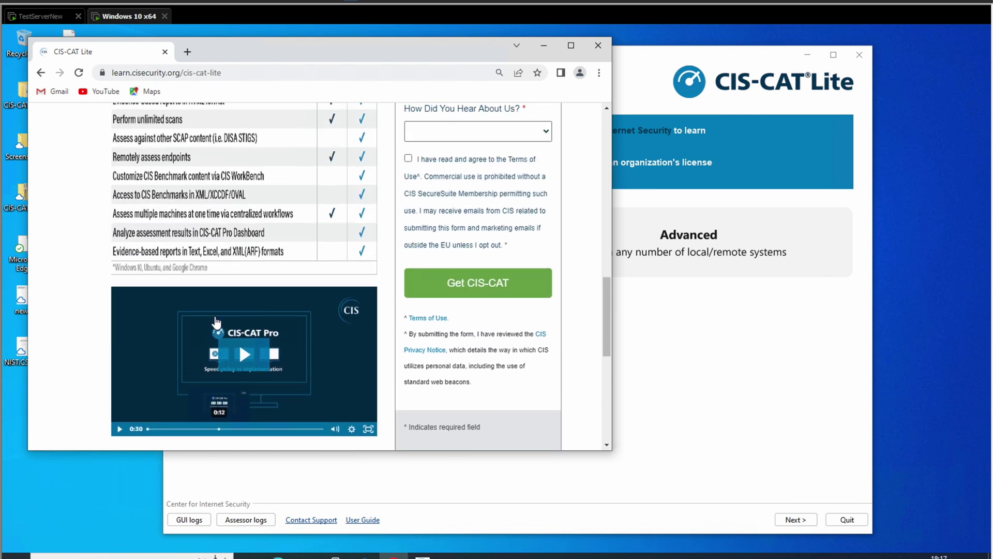
pyautogui.scroll(6, 215, 318)
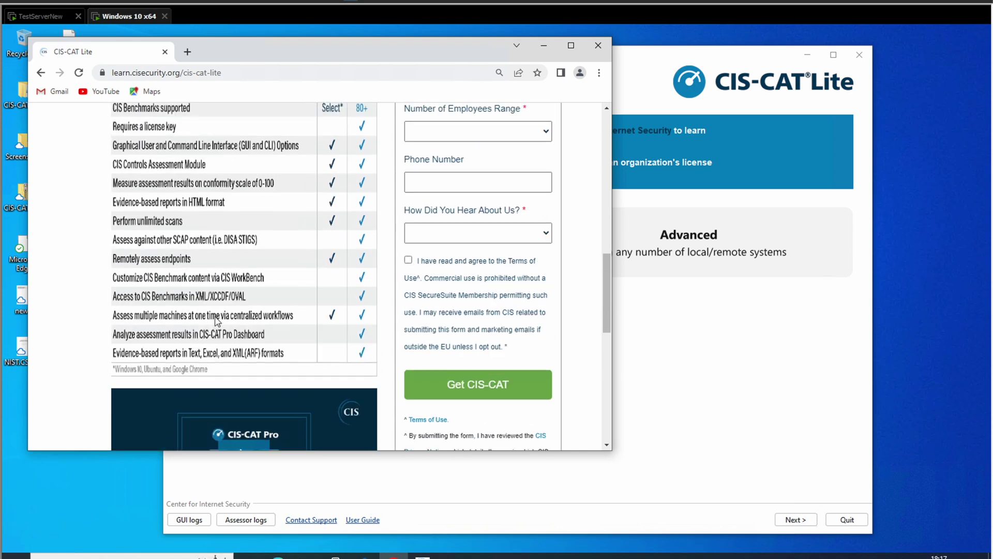
pyautogui.scroll(8, 216, 317)
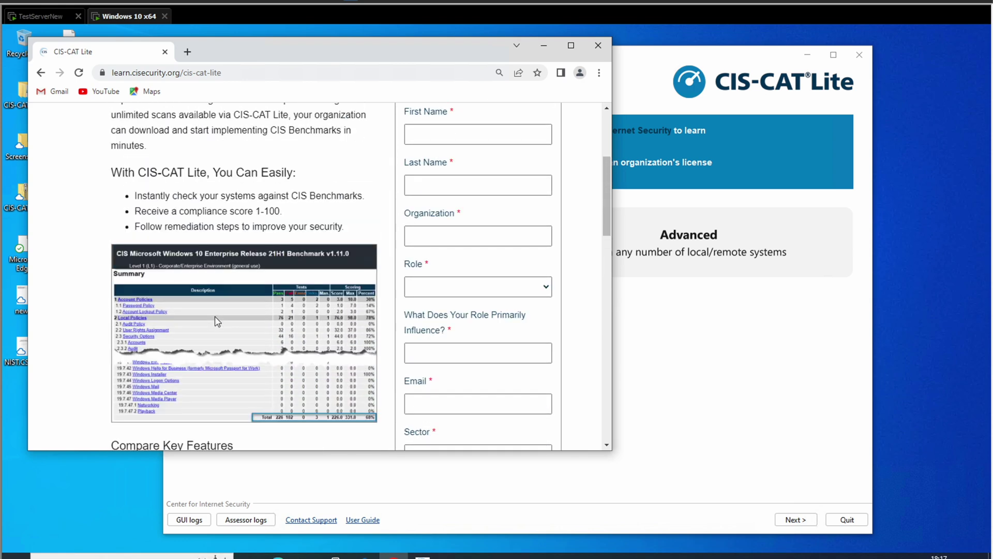
pyautogui.click(544, 46)
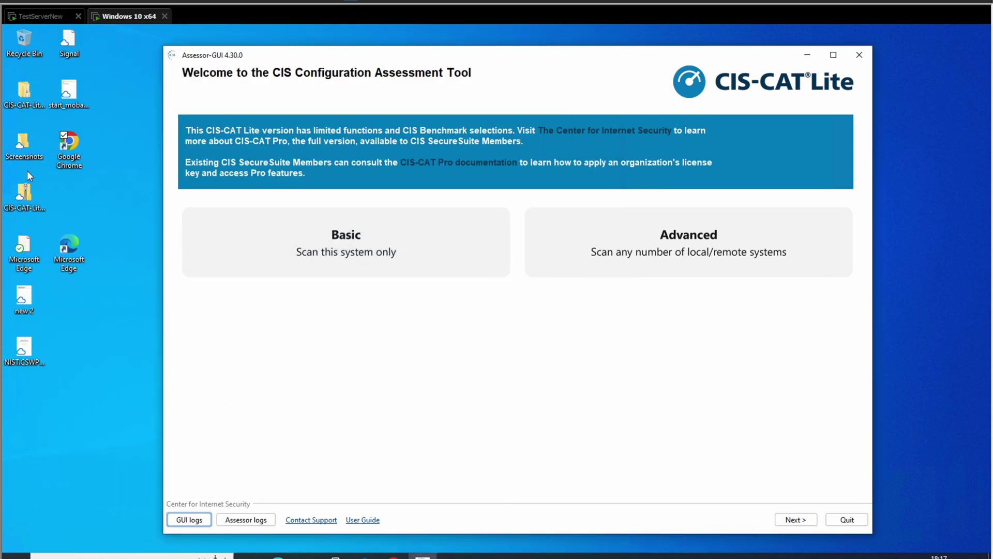
# Locate the Assessor-GUI application in the Assessor subfolder of CIS-CAT-Lite-v4.30.0, and return to the running assessment tool.
pyautogui.doubleClick(26, 99)
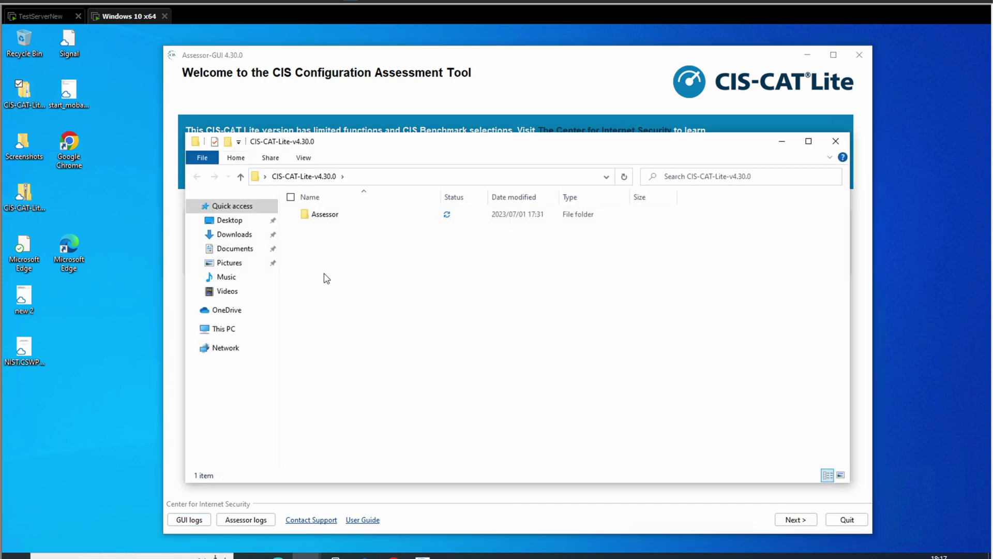
pyautogui.doubleClick(334, 217)
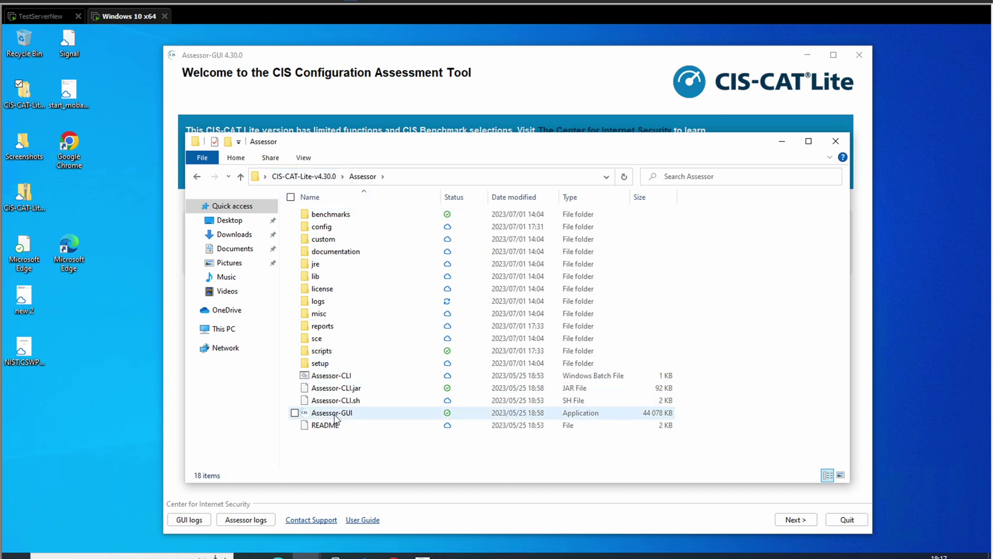
pyautogui.moveTo(337, 418)
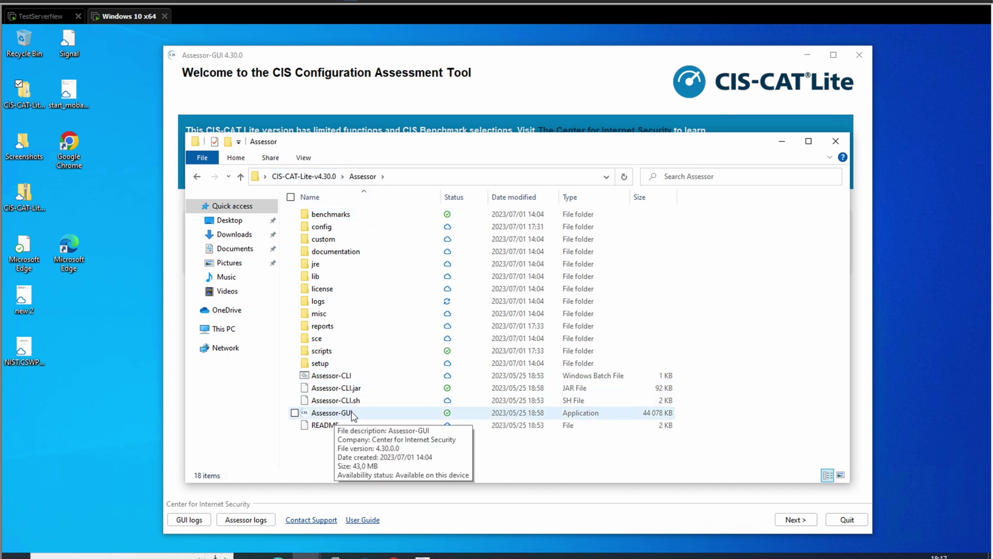
pyautogui.click(610, 74)
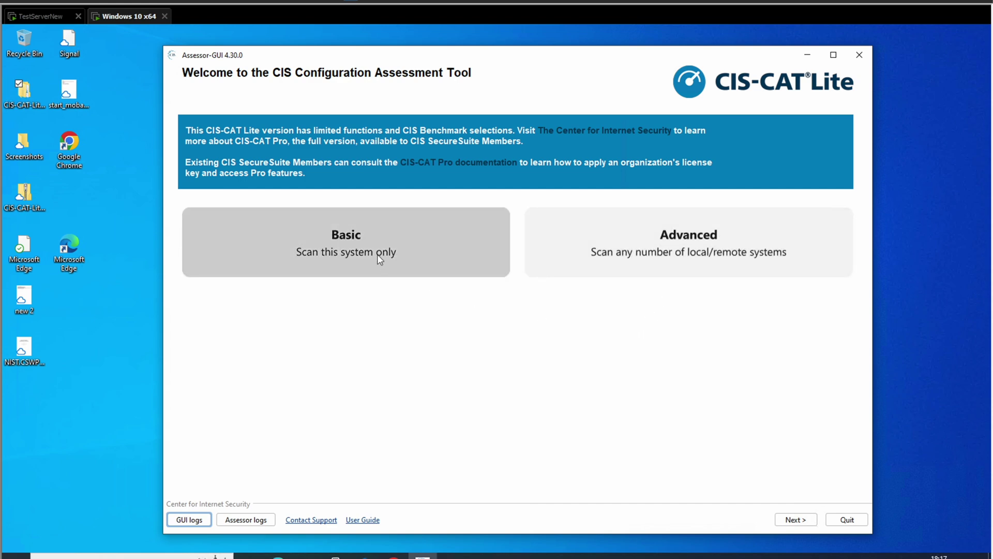
# Examine the information fields and benchmark choices for adding a target system under the Advanced option, and cancel the form.
pyautogui.click(650, 241)
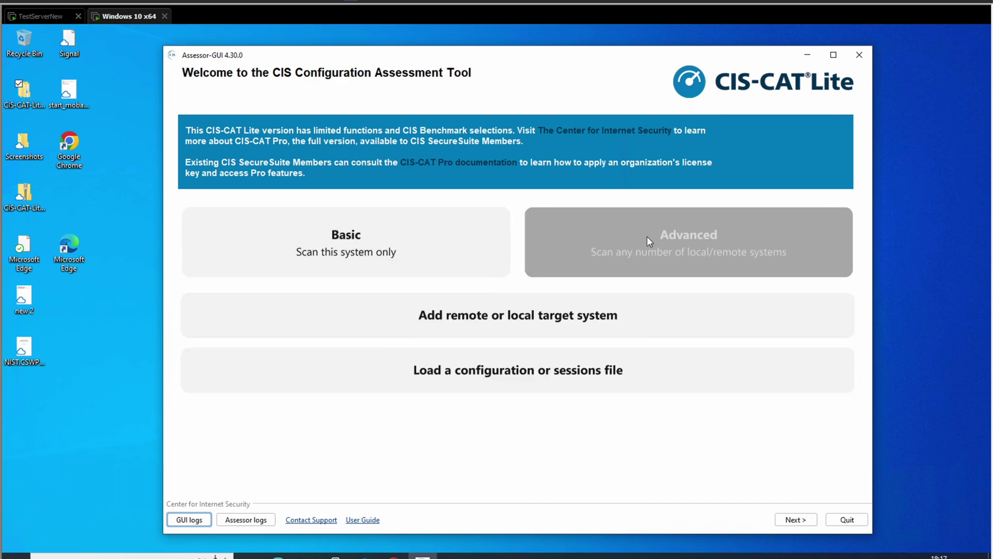
pyautogui.click(521, 332)
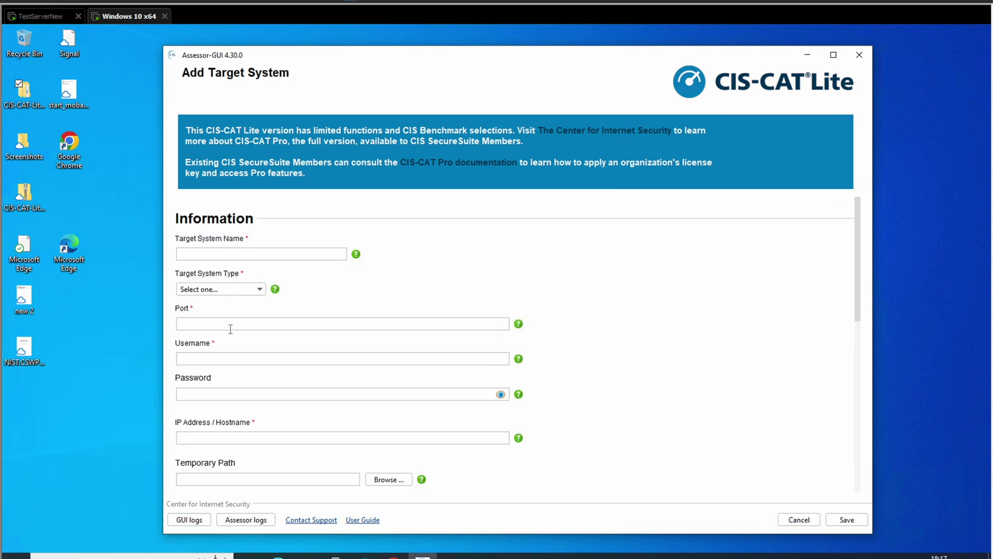
pyautogui.scroll(-1, 241, 386)
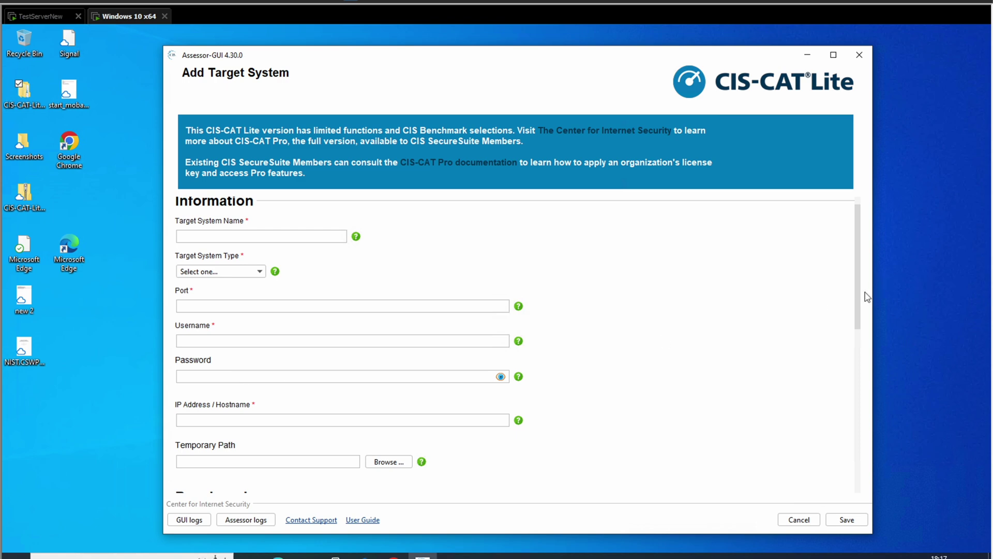
pyautogui.moveTo(857, 299); pyautogui.dragTo(856, 421)
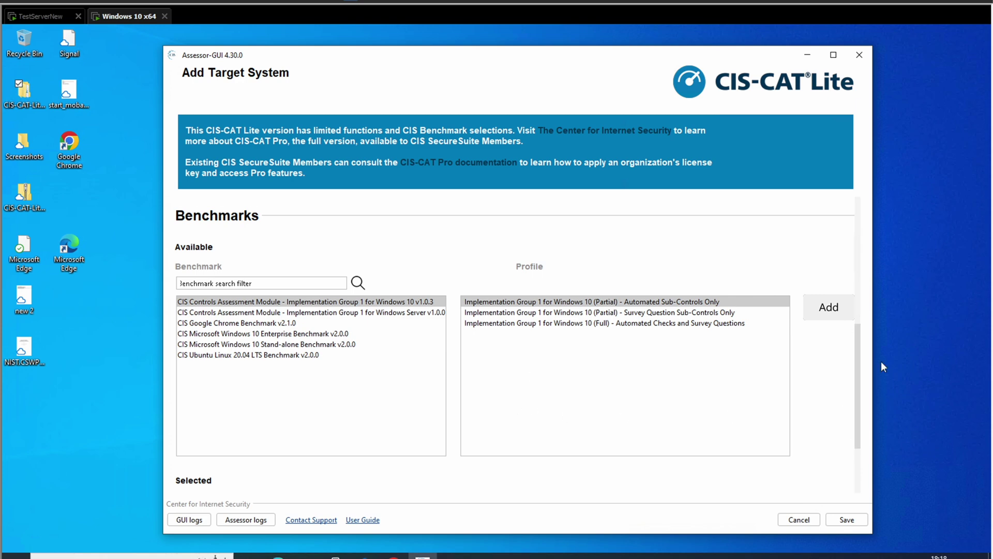
pyautogui.moveTo(859, 389); pyautogui.dragTo(845, 262)
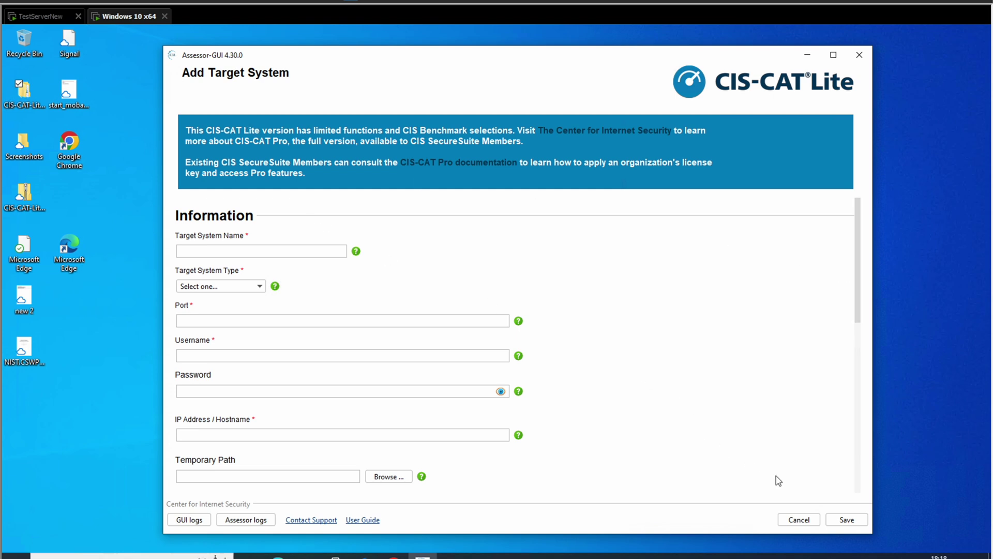
pyautogui.click(797, 519)
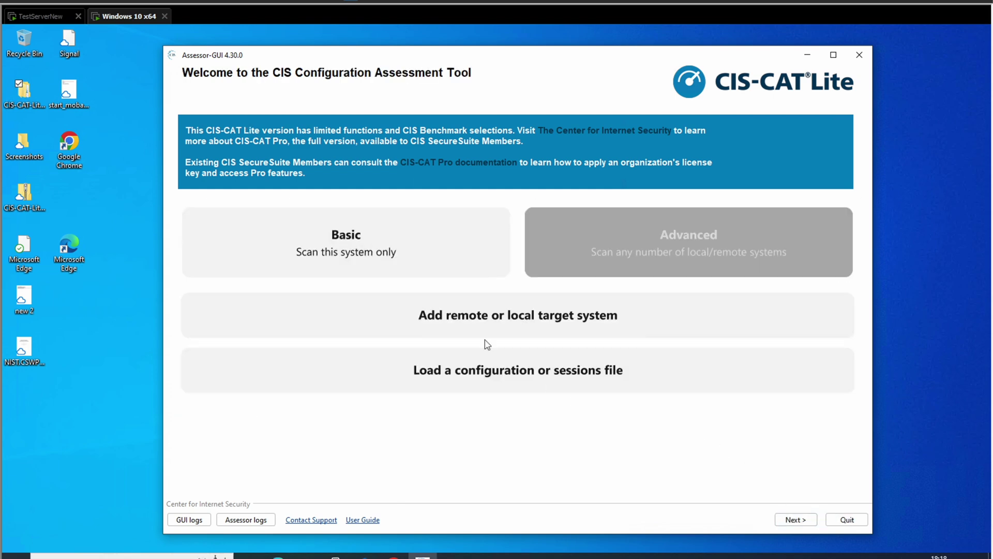
# Choose the Basic scan of this system, accept the auto-selected Windows 10 Enterprise benchmark, and review the benchmark selections.
pyautogui.click(336, 243)
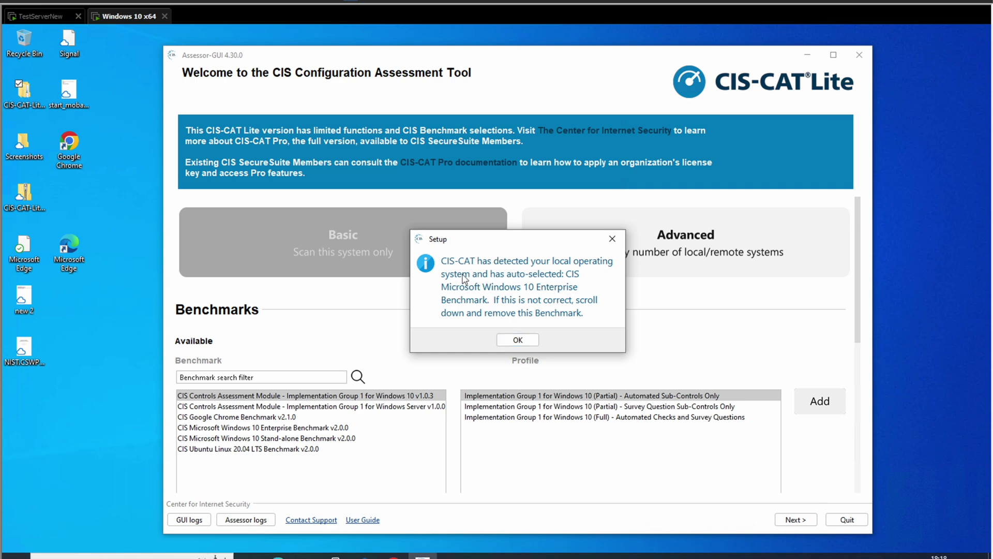
pyautogui.click(516, 344)
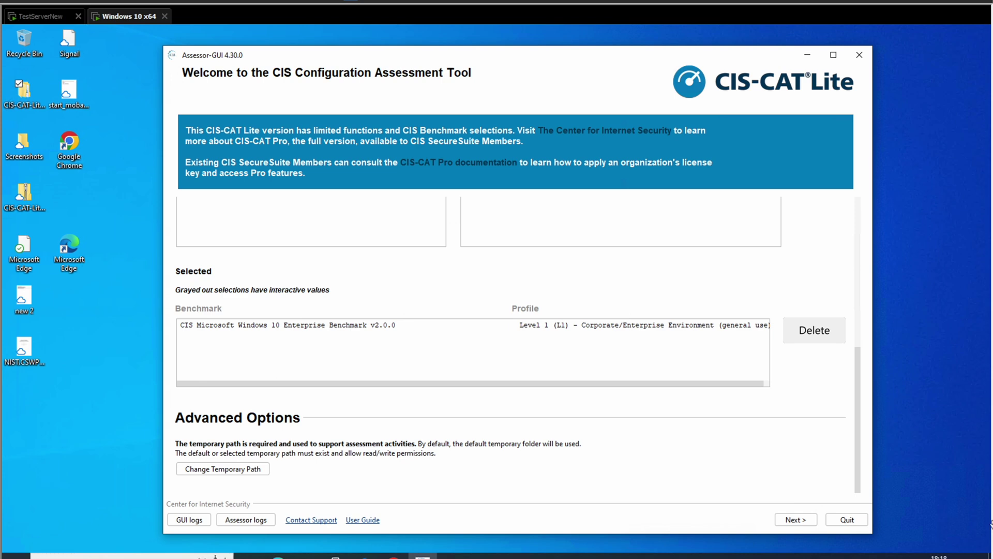
pyautogui.moveTo(860, 411); pyautogui.dragTo(860, 311)
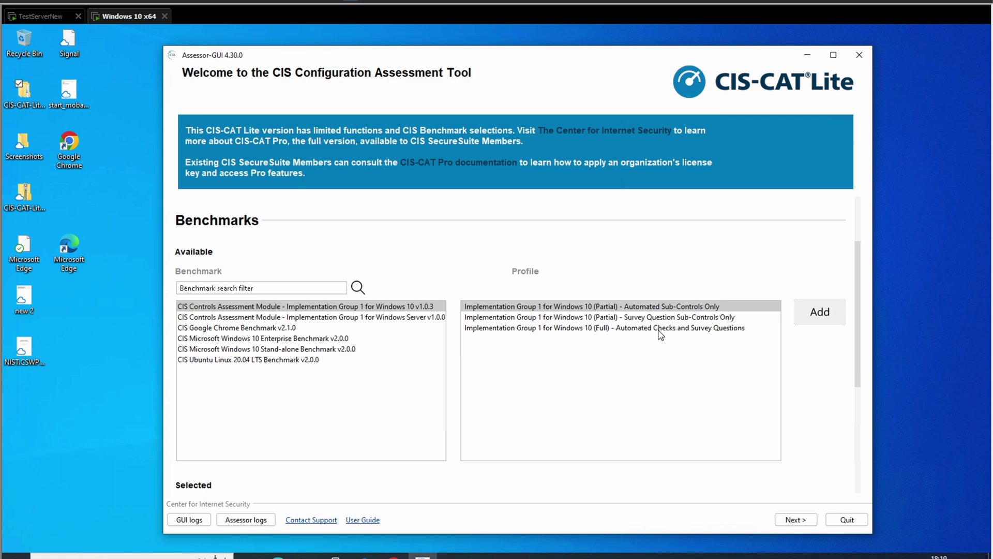
# Select CIS Microsoft Windows 10 Enterprise Benchmark v2.0.0, look through its profiles, and choose Level 1 (L1) - Corporate/Enterprise Environment (general use).
pyautogui.click(242, 340)
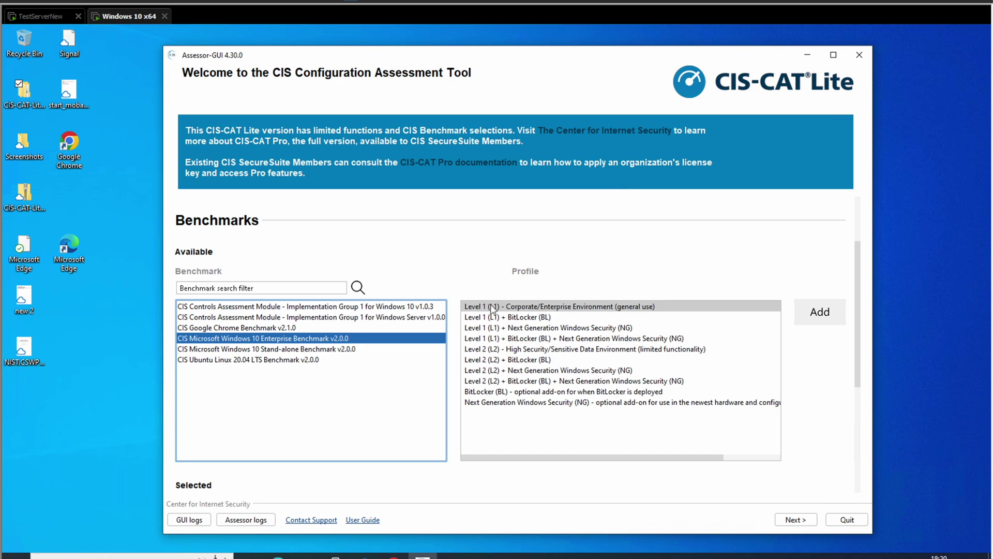
pyautogui.hscroll(3, 543, 420)
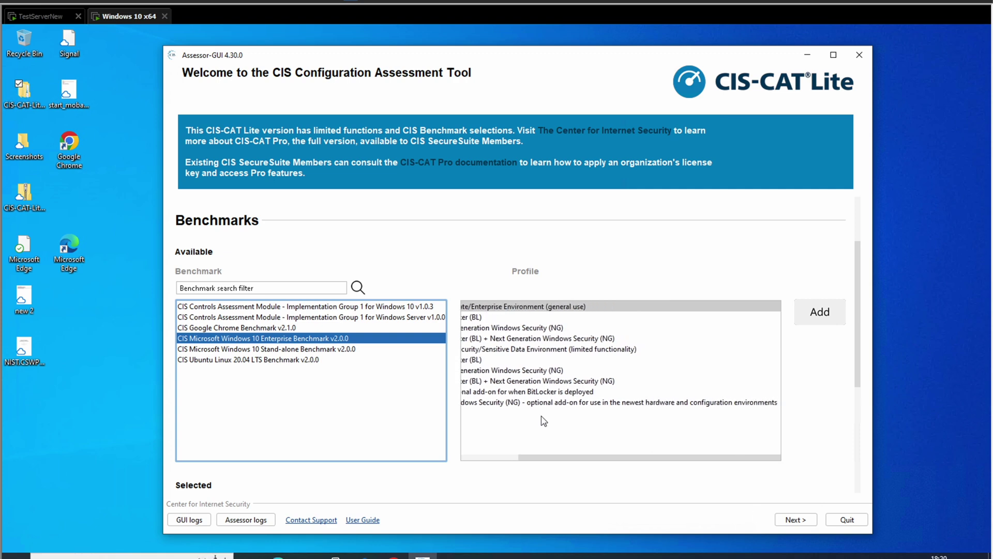
pyautogui.click(492, 402)
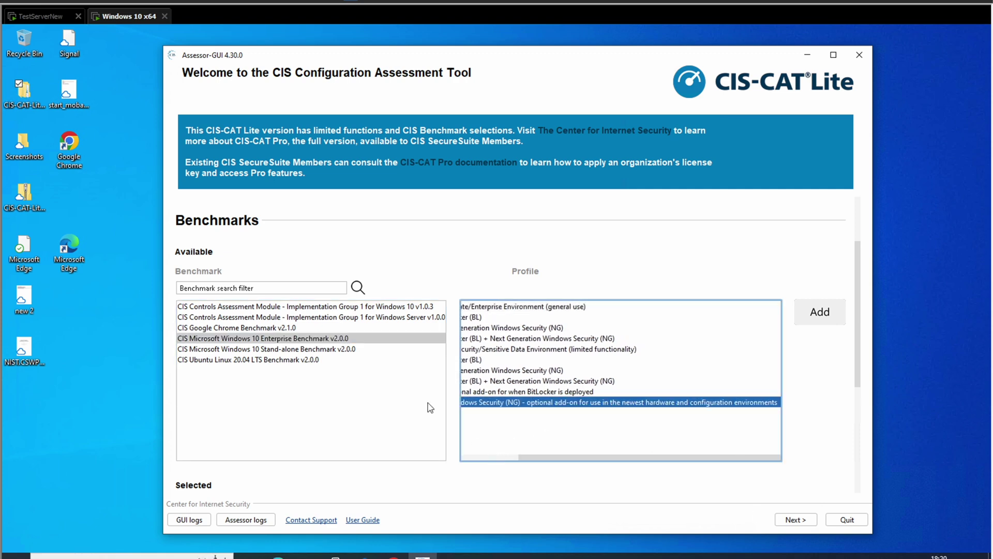
pyautogui.click(244, 341)
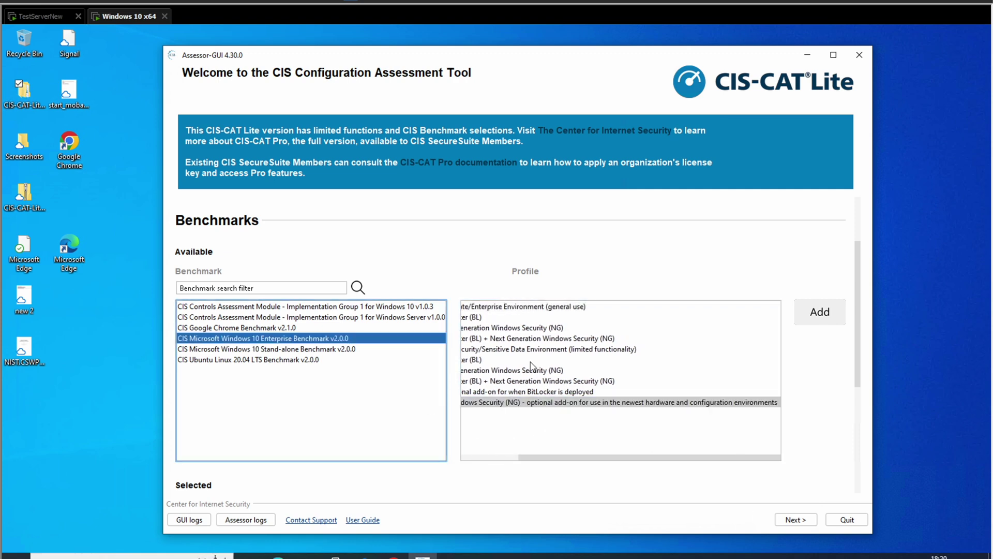
pyautogui.click(496, 458)
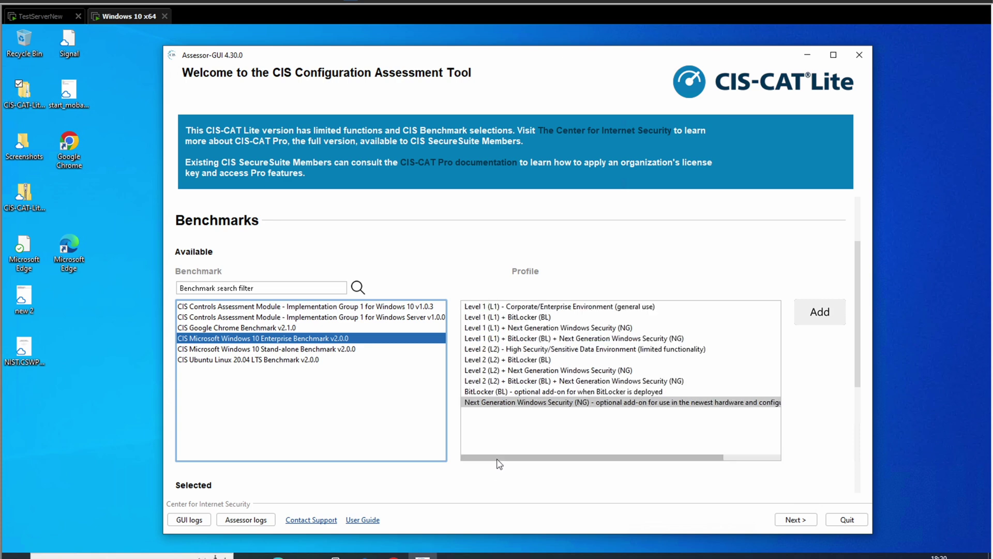
pyautogui.click(535, 309)
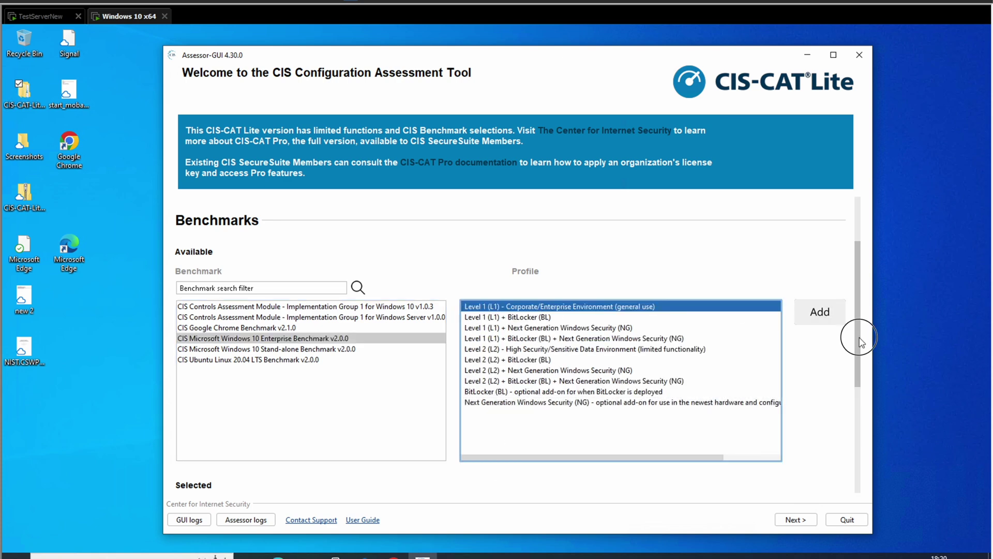
# Try to add the Windows 10 Enterprise Level 1 combination to the selected benchmarks, and pick its existing entry in the selection list.
pyautogui.click(852, 428)
pyautogui.moveTo(852, 429); pyautogui.dragTo(832, 310)
pyautogui.click(820, 299)
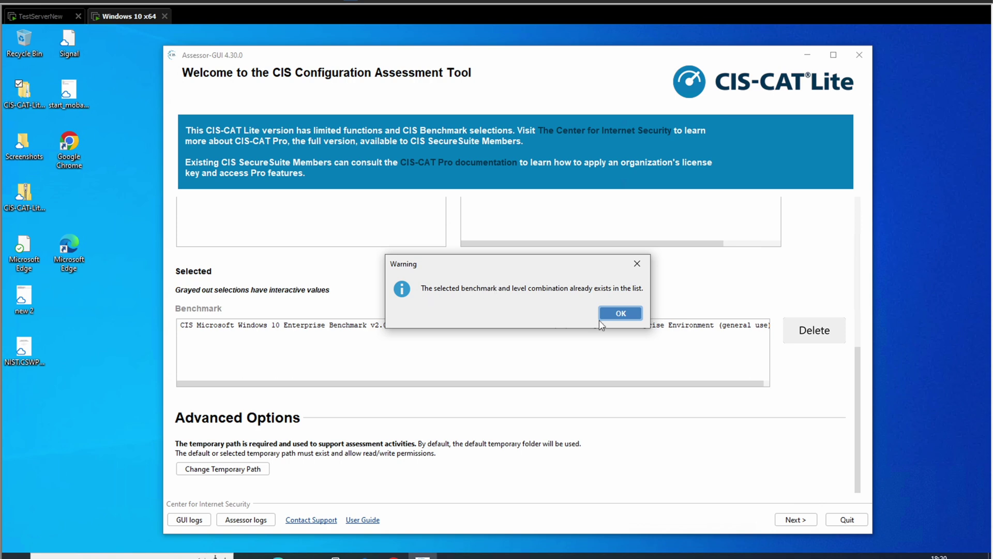
pyautogui.click(620, 313)
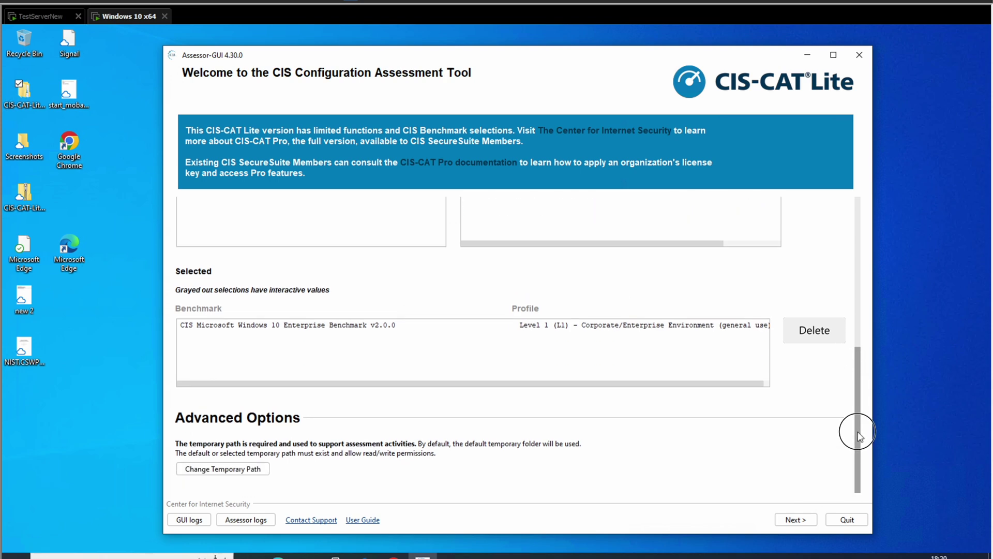
pyautogui.click(662, 331)
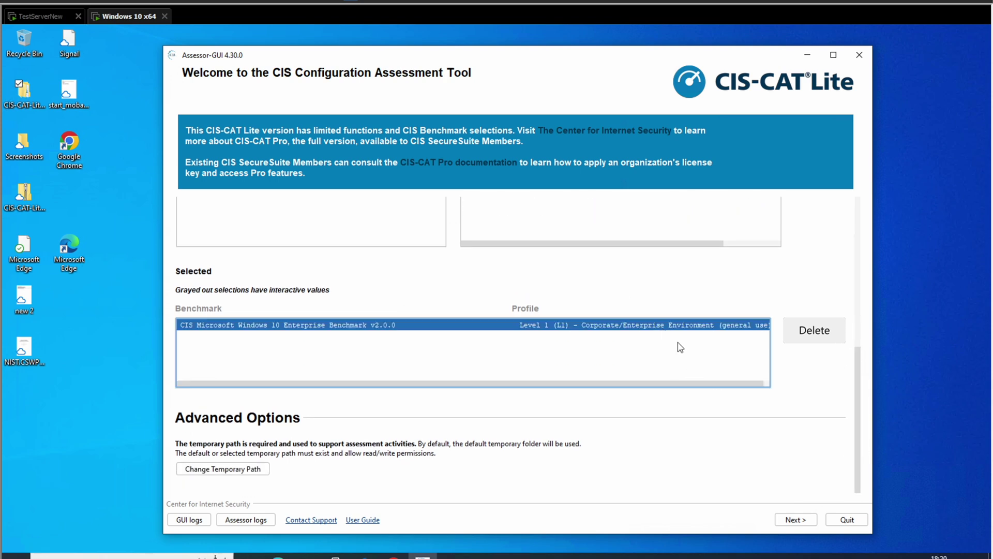
# Try to start the assessment with the default HTML report, destination folder and logging options.
pyautogui.click(791, 519)
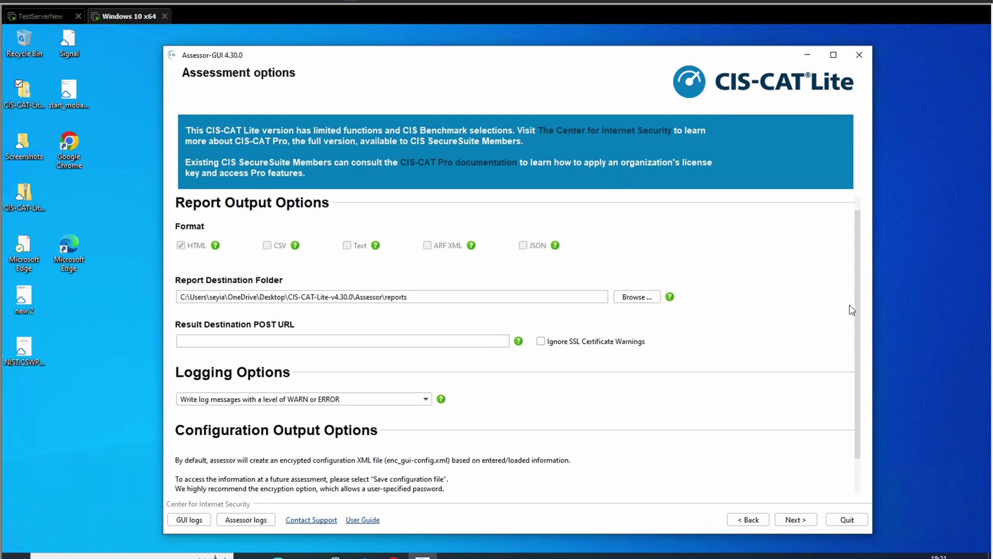
pyautogui.moveTo(853, 310); pyautogui.dragTo(856, 382)
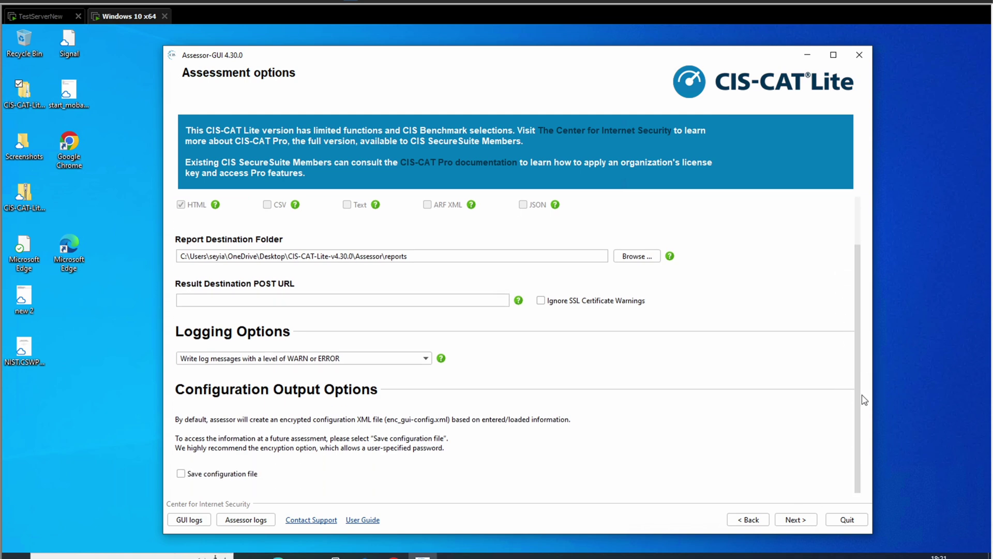
pyautogui.click(794, 520)
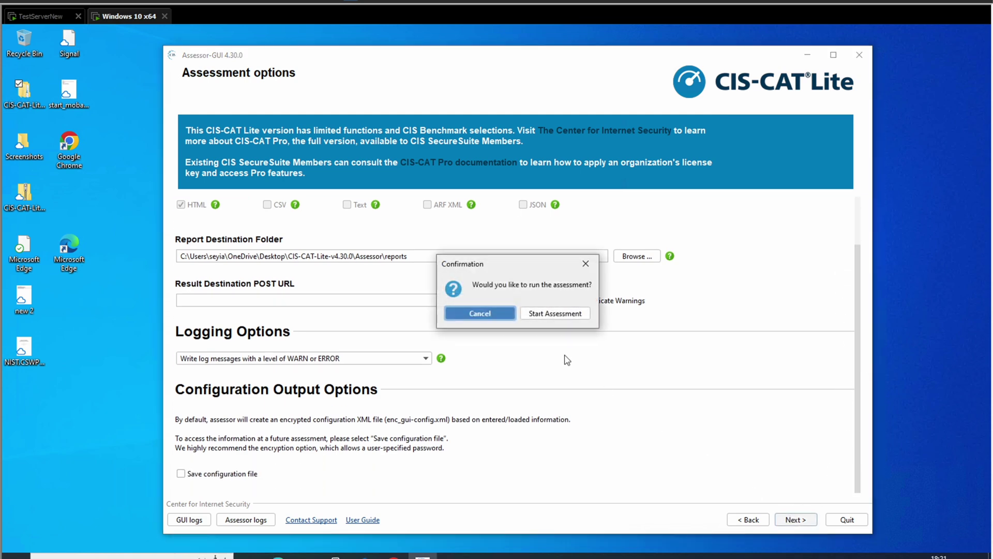
pyautogui.click(555, 313)
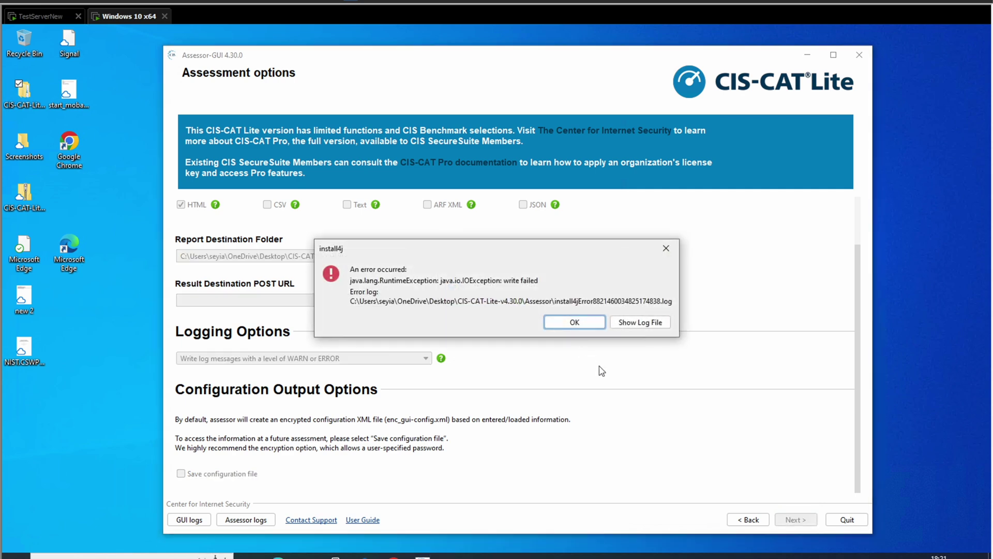
# Retry generating the configuration XML file once, and quit the assessor, dismissing the write errors.
pyautogui.click(575, 323)
pyautogui.click(514, 322)
pyautogui.click(586, 328)
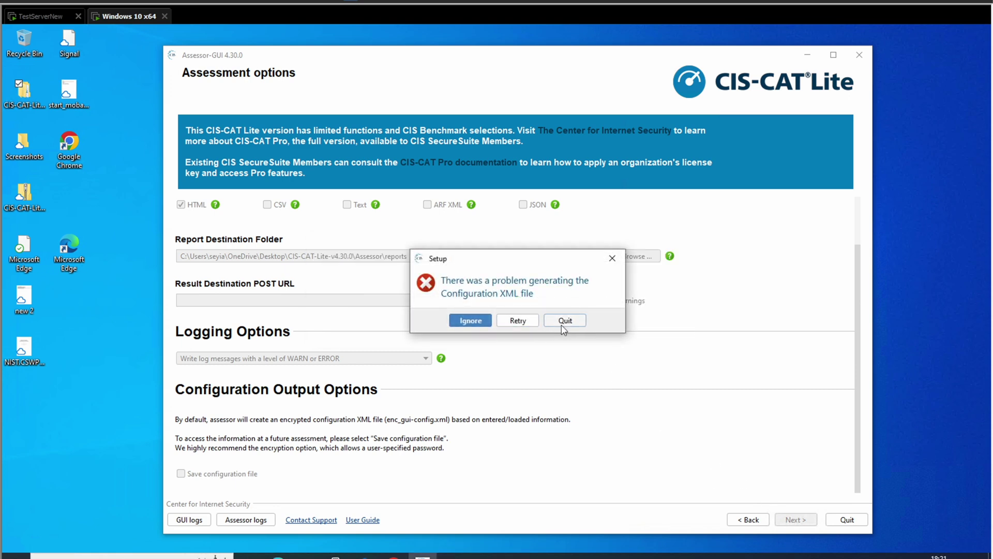
pyautogui.click(563, 324)
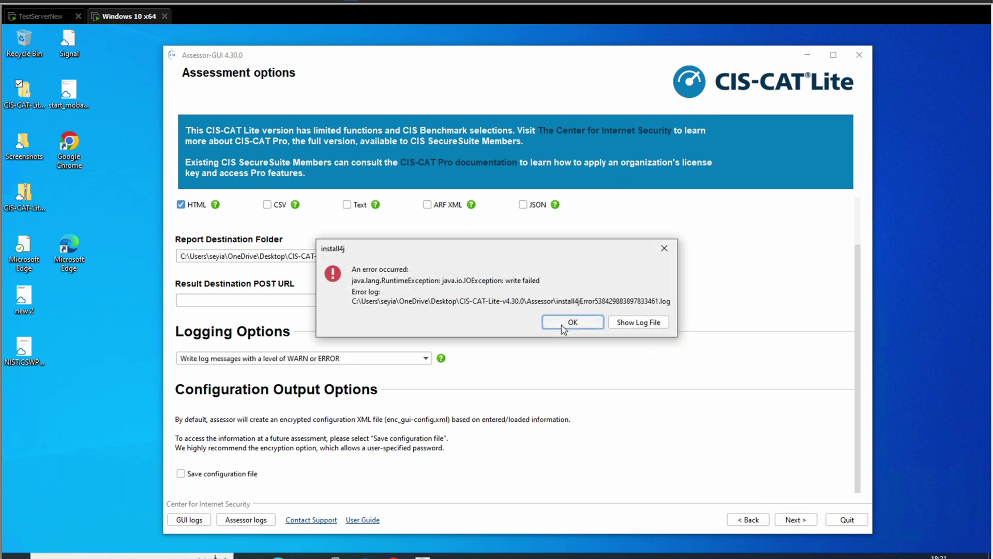
pyautogui.click(590, 321)
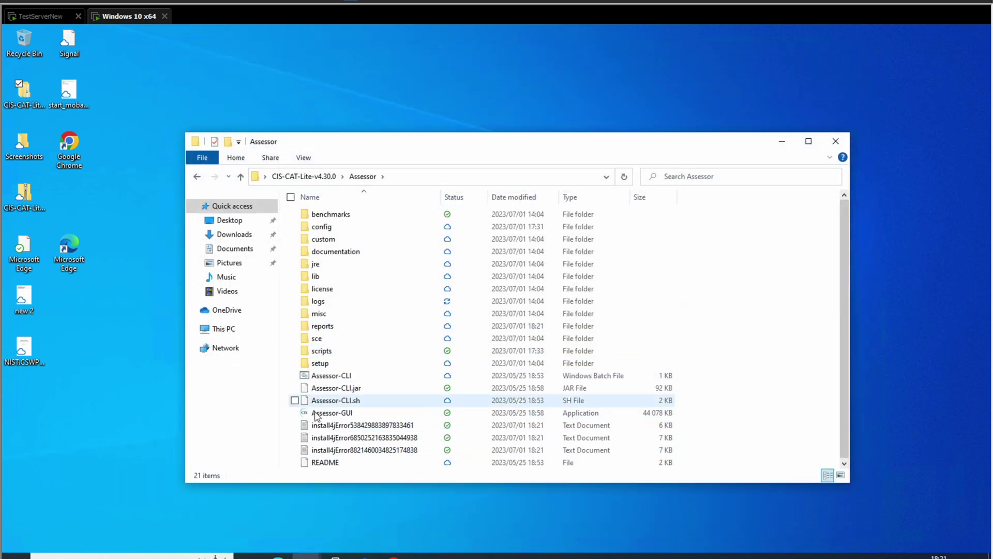
# Relaunch Assessor-GUI from the Assessor folder and allow it to make changes to the device.
pyautogui.click(346, 418)
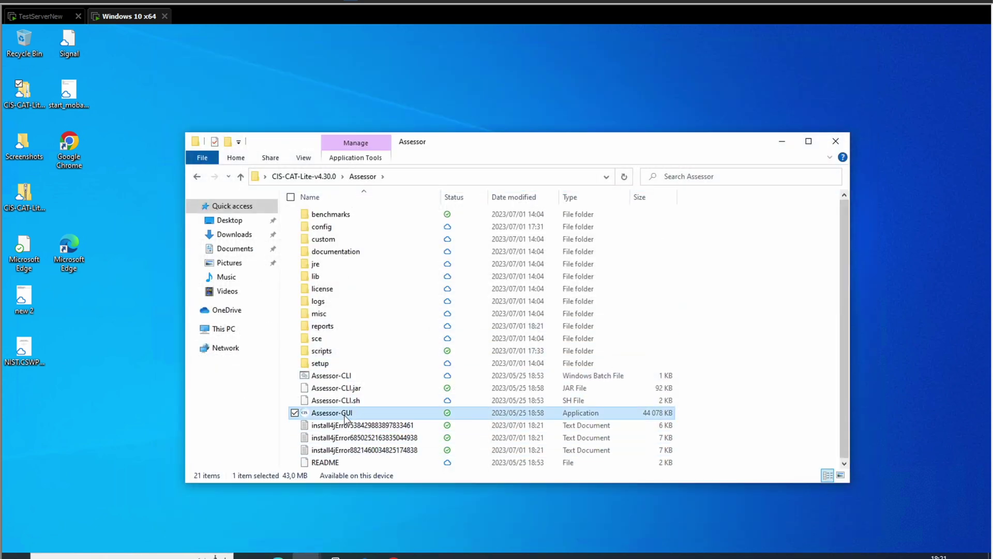
pyautogui.doubleClick(346, 418)
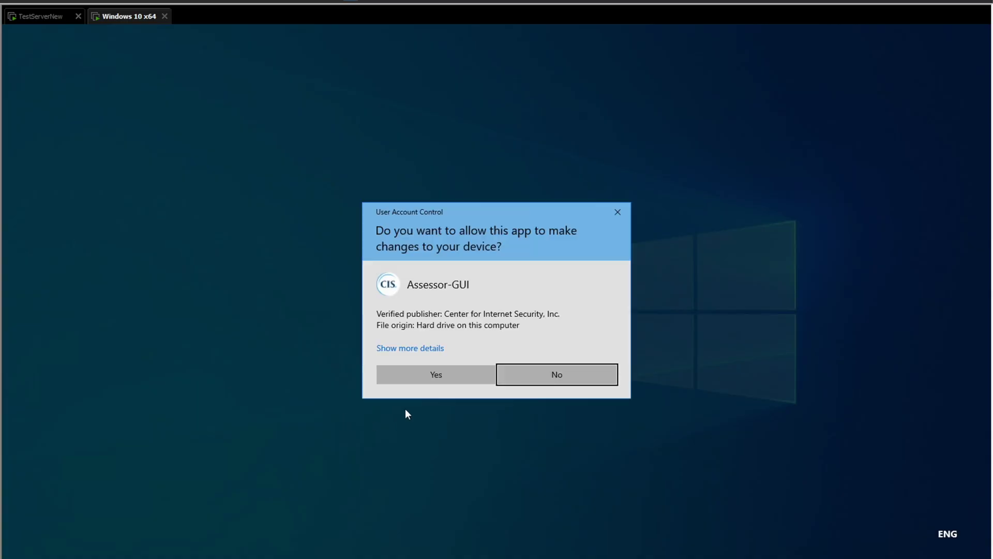
pyautogui.click(429, 380)
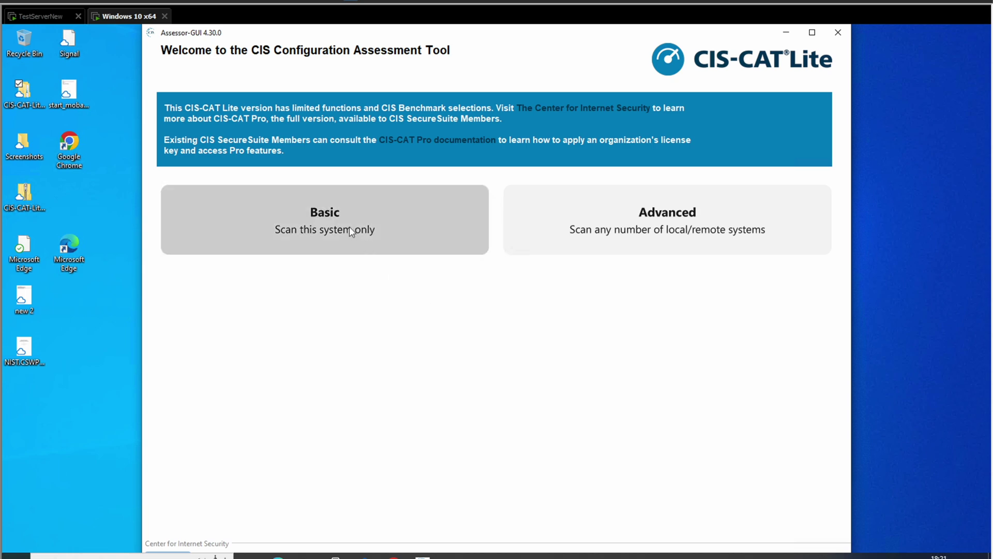
# Choose the Basic scan of this system, accept the auto-selected Windows 10 Enterprise benchmark, and reposition the window so its navigation controls are reachable.
pyautogui.click(349, 227)
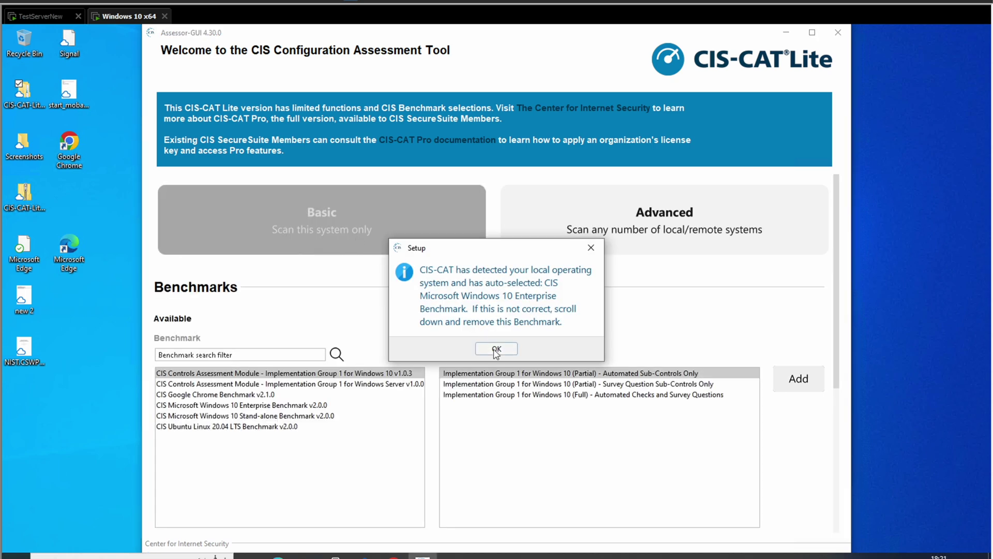
pyautogui.click(497, 350)
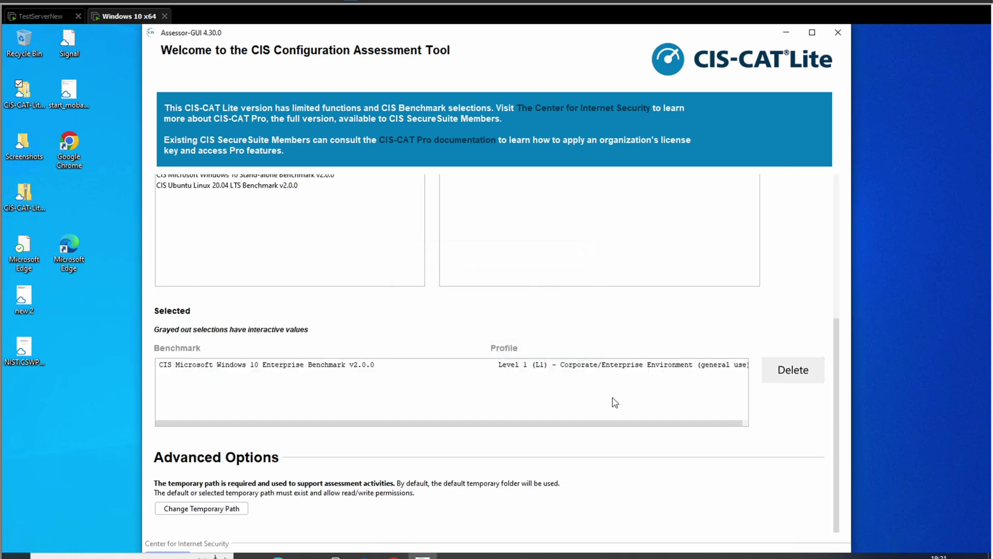
pyautogui.click(638, 368)
pyautogui.moveTo(268, 25)
pyautogui.mouseDown()
pyautogui.moveTo(278, 101)
pyautogui.moveTo(269, 36)
pyautogui.mouseUp()
pyautogui.click(278, 112)
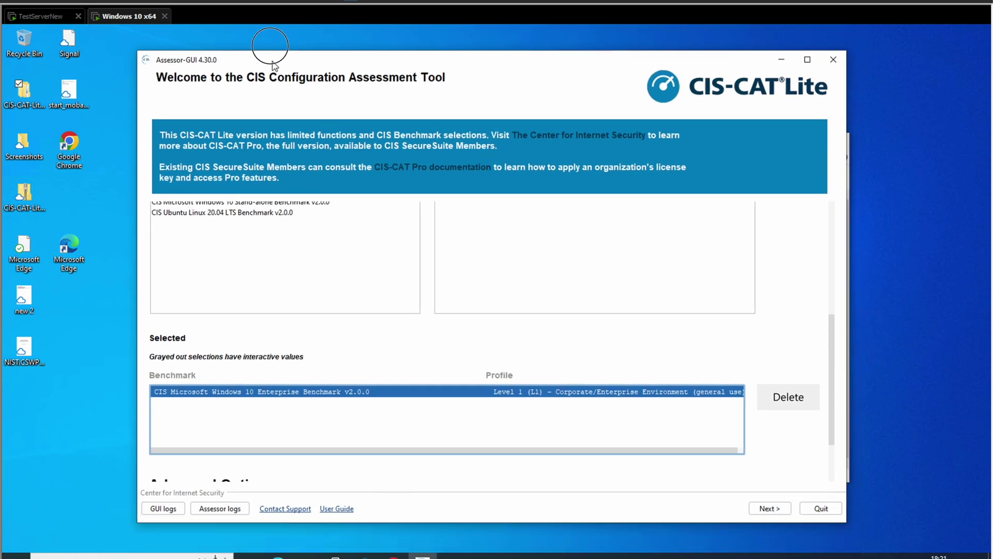
# Keep the default report and logging options and start the assessment without saving a configuration file.
pyautogui.click(768, 483)
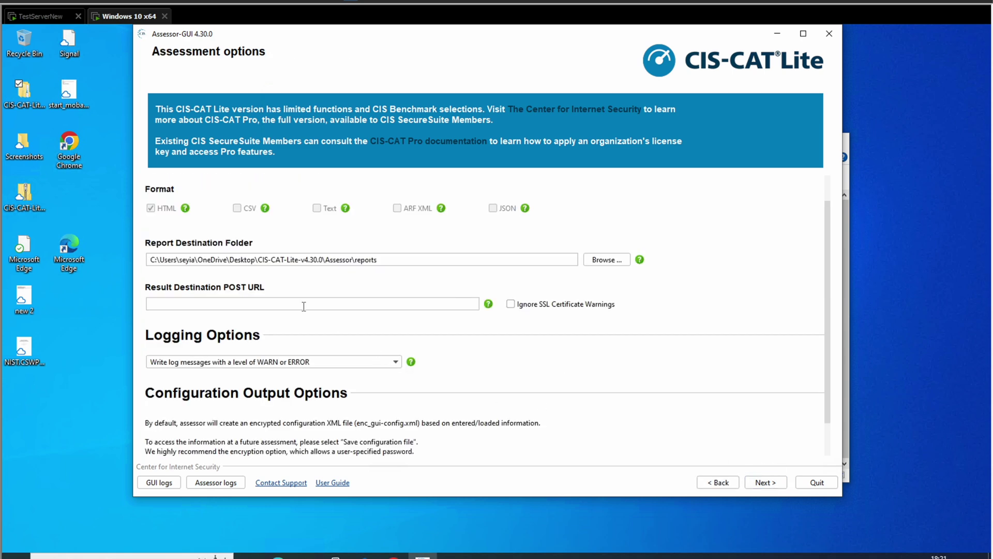
pyautogui.scroll(-1, 304, 306)
pyautogui.click(764, 485)
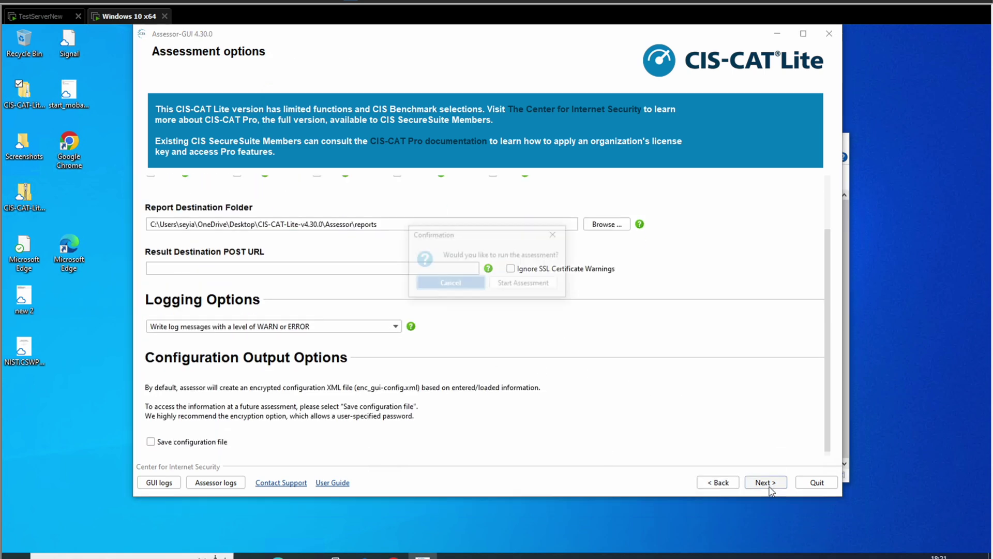
pyautogui.click(523, 288)
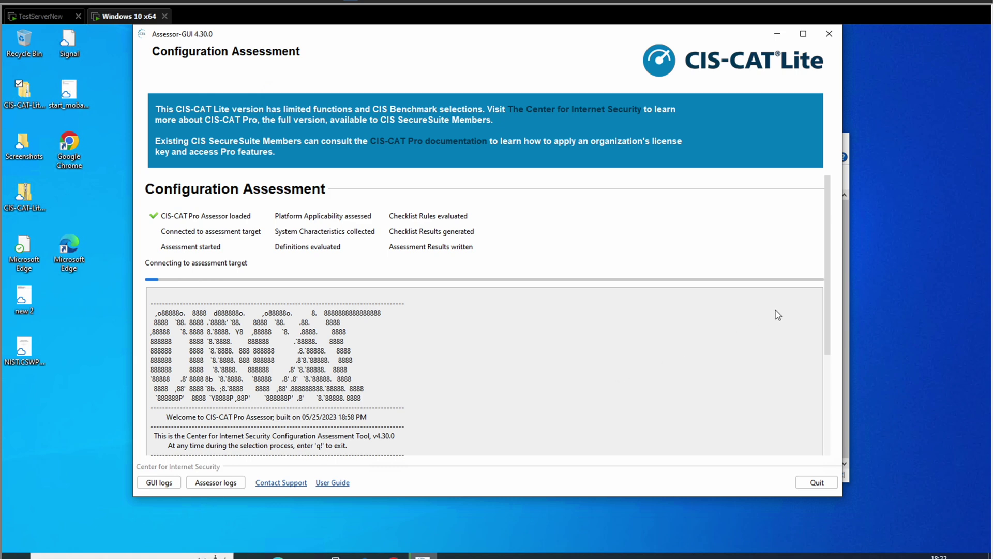
# Open the finished local assessment's HTML report and maximize the browser window showing it.
pyautogui.moveTo(828, 336)
pyautogui.mouseDown()
pyautogui.moveTo(830, 421)
pyautogui.moveTo(827, 311)
pyautogui.moveTo(831, 320)
pyautogui.mouseUp()
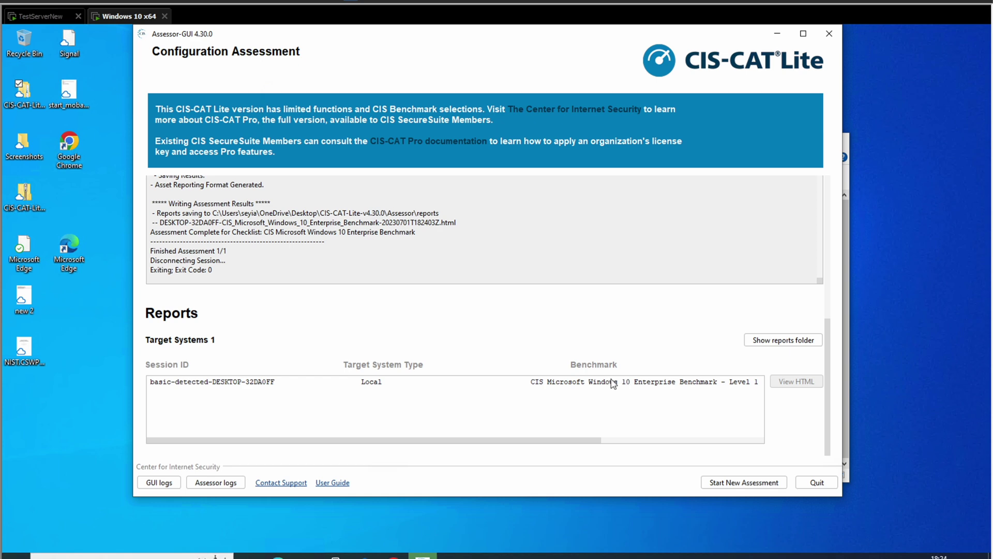
pyautogui.click(609, 383)
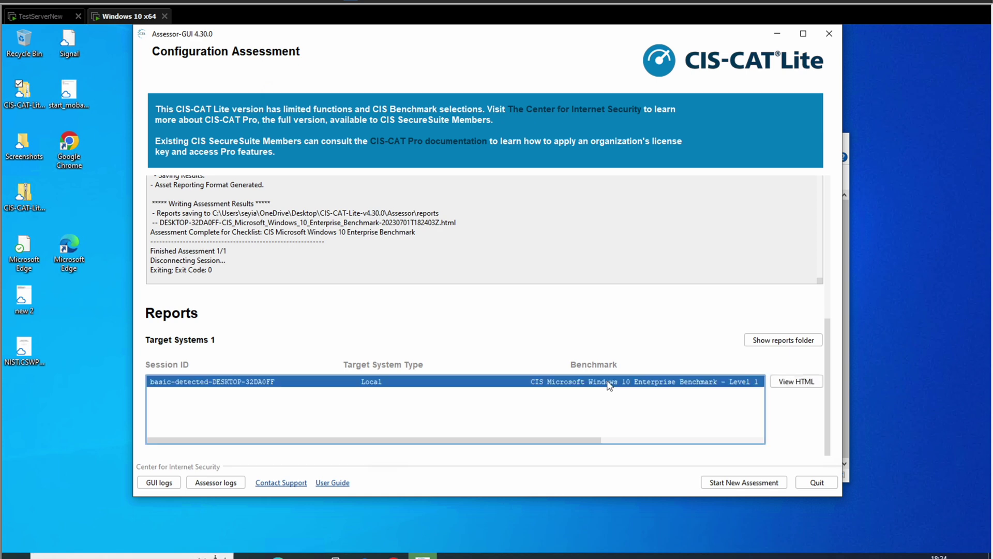
pyautogui.click(790, 381)
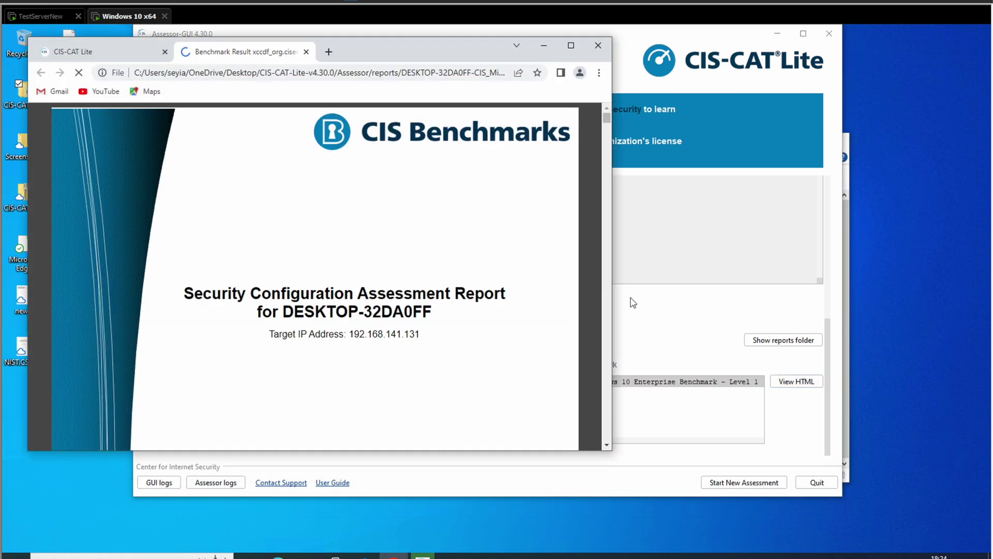
pyautogui.click(571, 47)
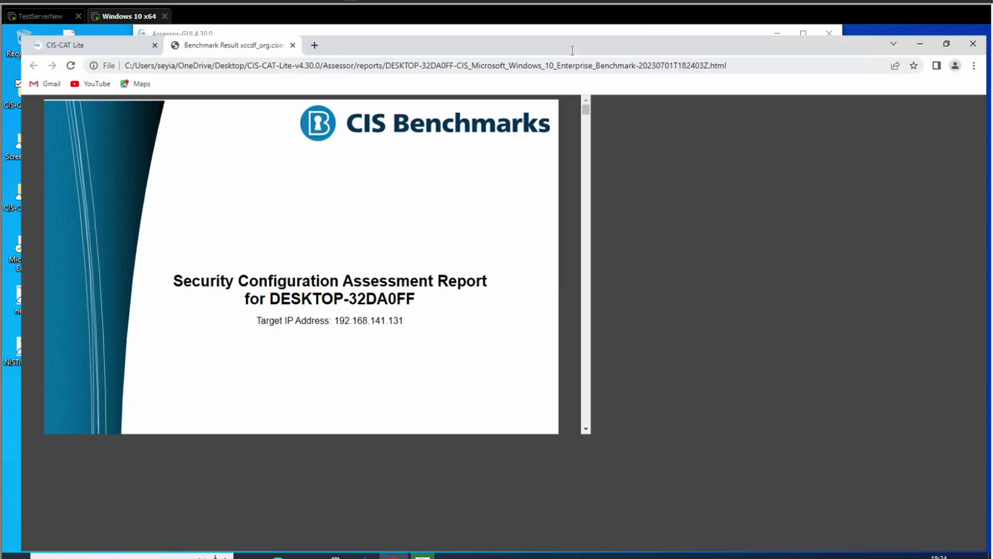
# Examine the report's cover details and the summary table of test results and scores for each benchmark section.
pyautogui.scroll(-1, 517, 295)
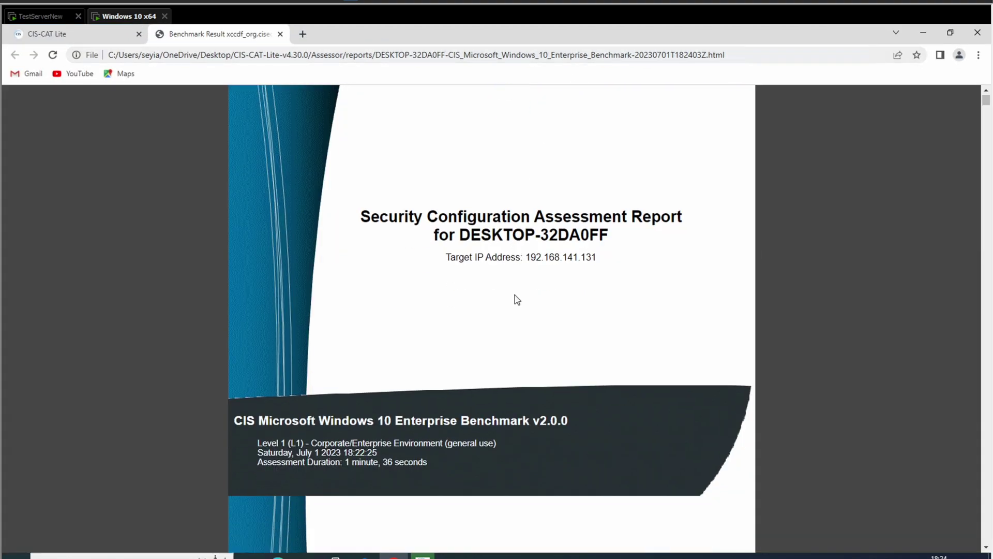
pyautogui.scroll(-1, 517, 299)
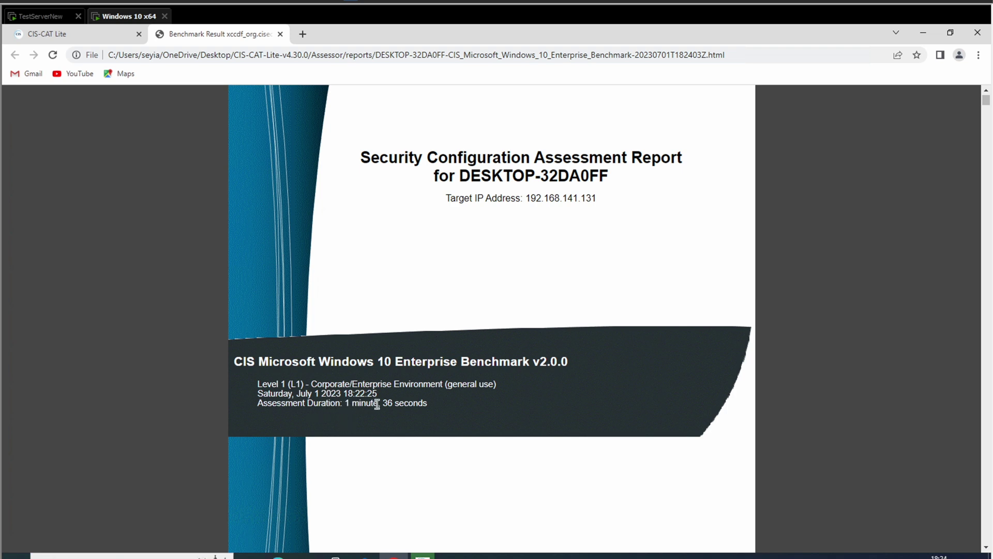
pyautogui.scroll(-2, 427, 410)
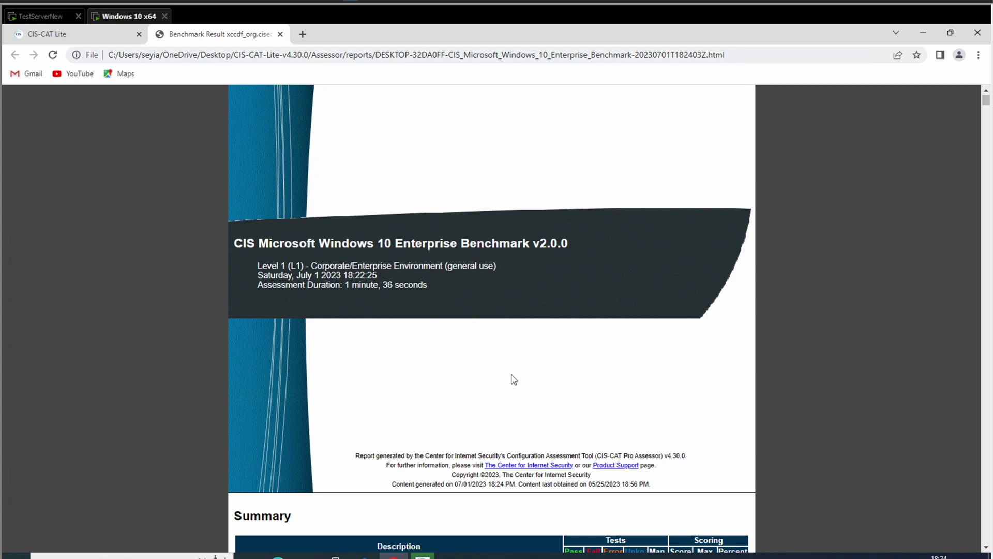
pyautogui.scroll(-3, 512, 378)
pyautogui.scroll(-3, 512, 380)
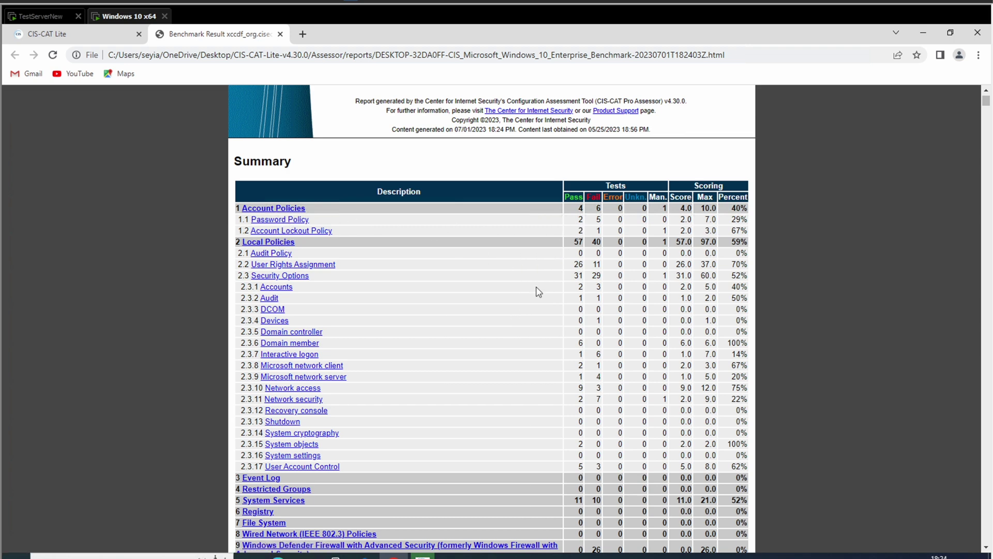
pyautogui.scroll(-1, 538, 291)
pyautogui.scroll(-1, 538, 291)
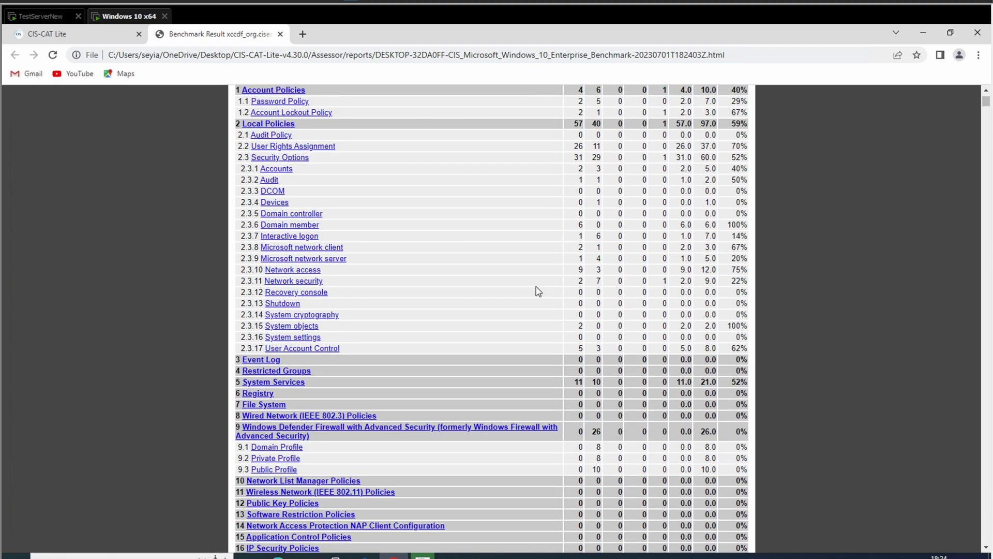
pyautogui.scroll(-5, 538, 291)
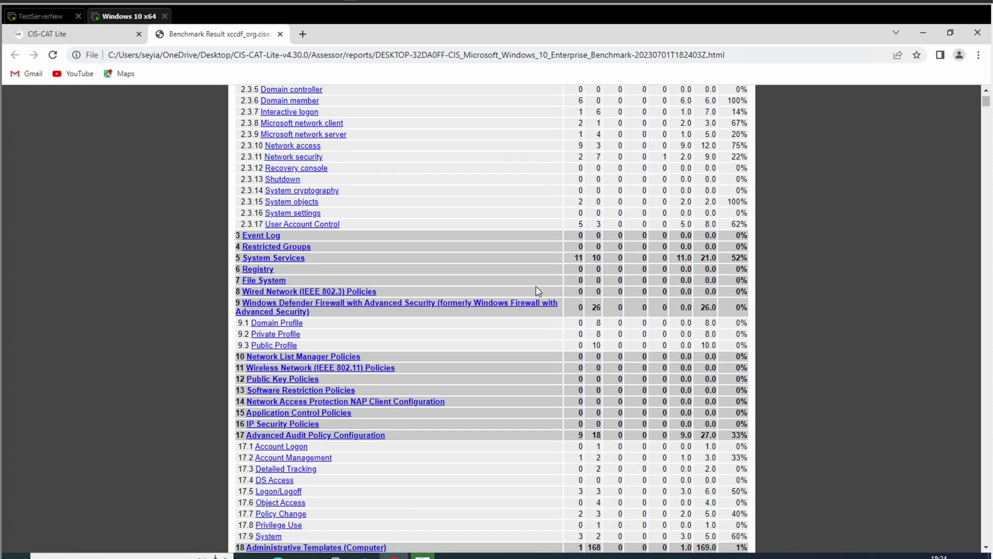
pyautogui.scroll(-10, 538, 291)
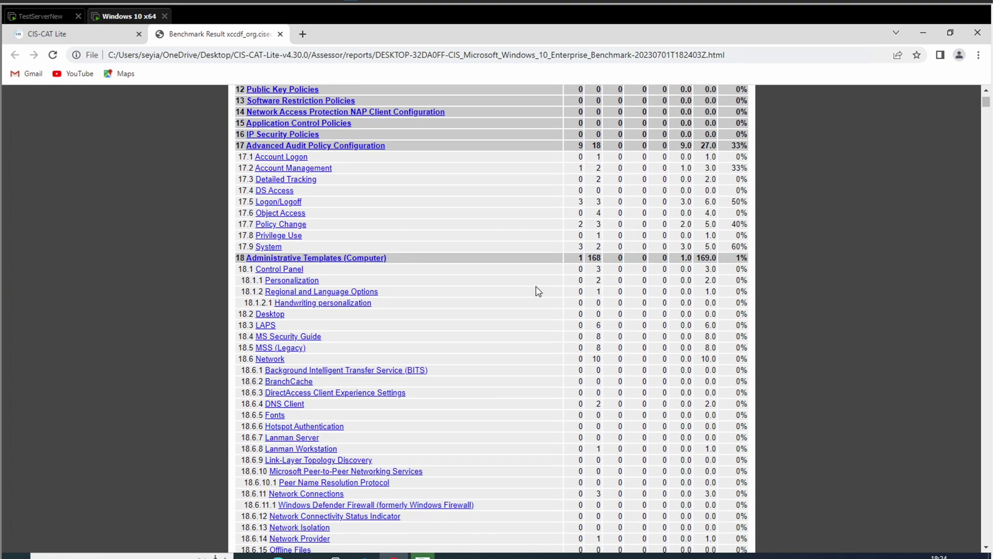
pyautogui.scroll(-20, 538, 291)
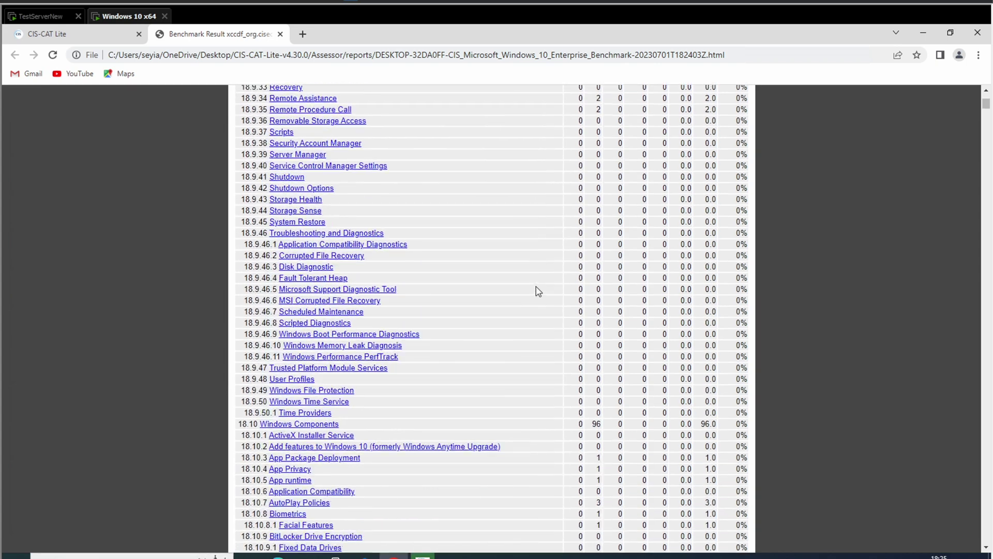
pyautogui.scroll(-20, 538, 292)
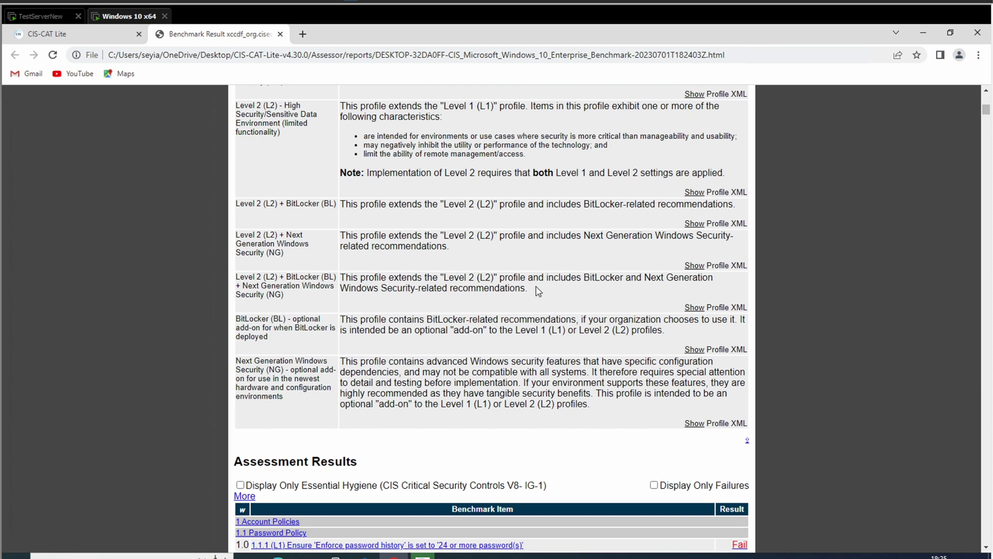
# Review the overall total and the Profiles descriptions, and move on to the Assessment Results list.
pyautogui.scroll(1, 535, 288)
pyautogui.scroll(4, 524, 252)
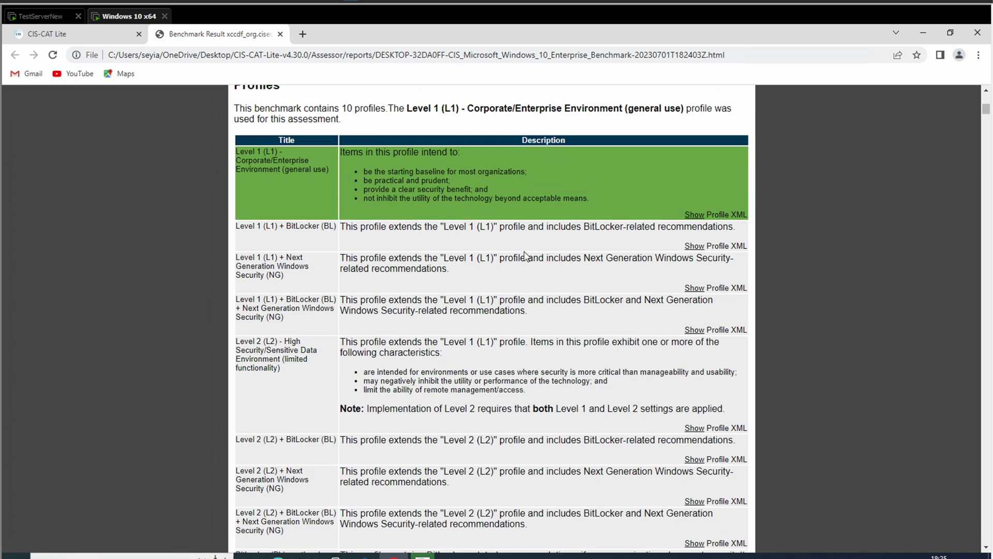
pyautogui.scroll(1, 524, 253)
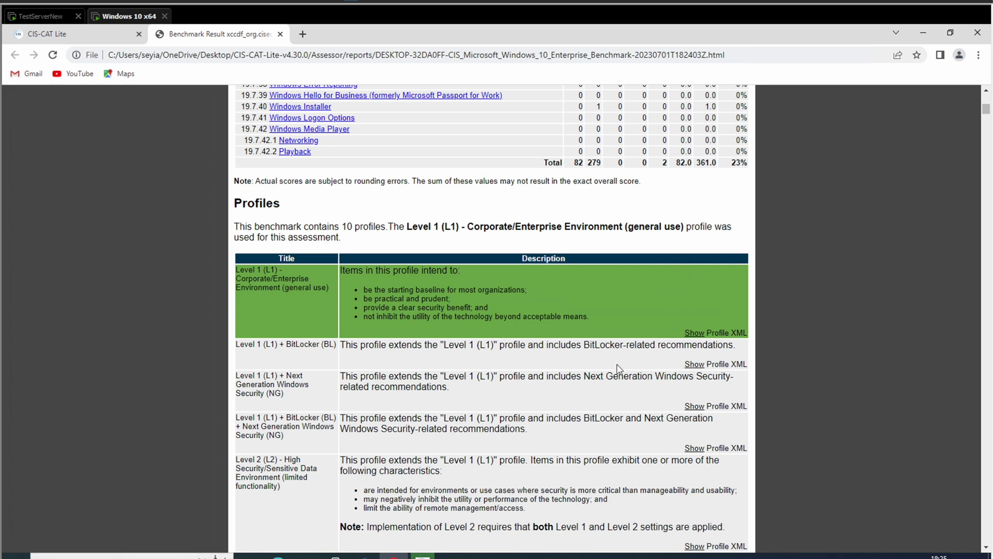
pyautogui.scroll(-10, 618, 369)
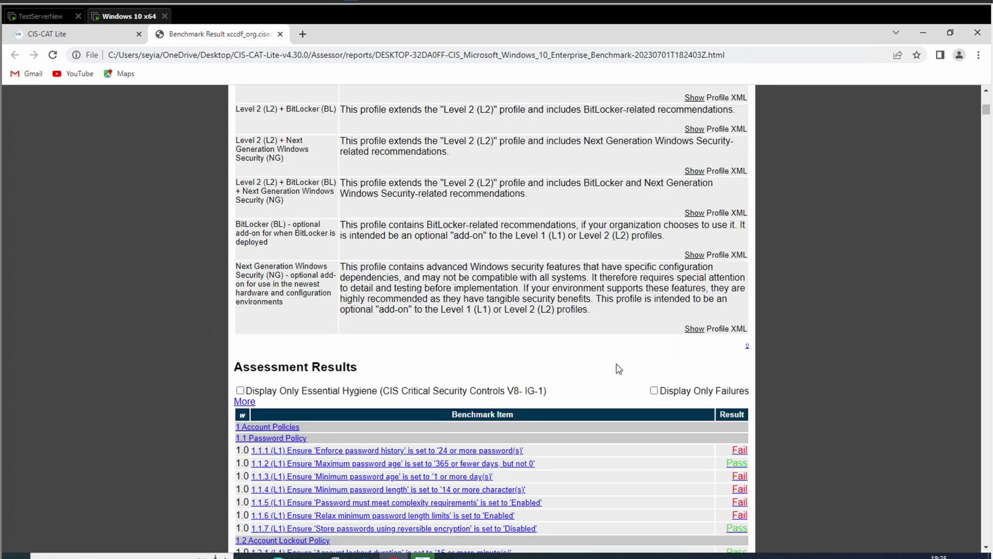
# Filter the Assessment Results list to display only Essential Hygiene (CIS Critical Security Controls V8 IG-1) items and only failures.
pyautogui.scroll(-4, 618, 368)
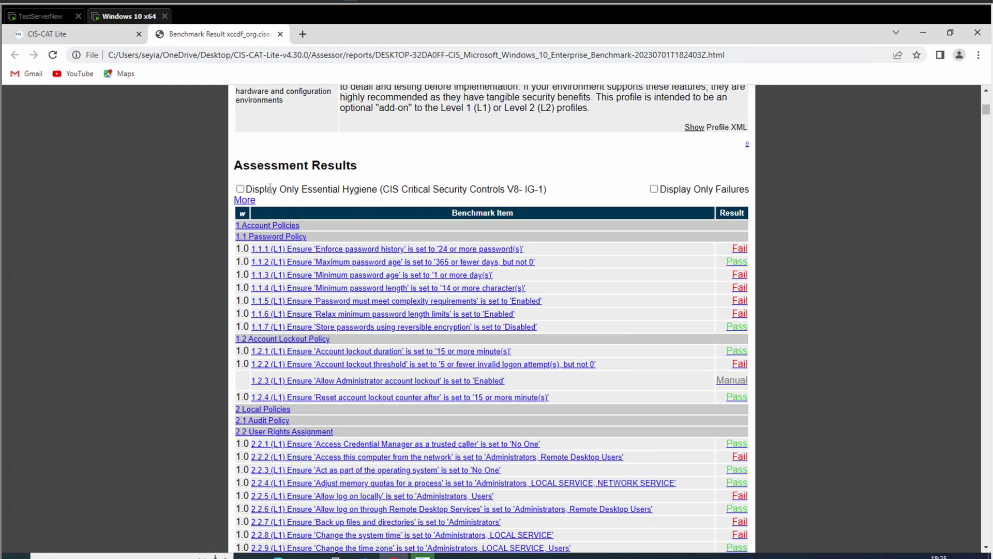
pyautogui.click(241, 190)
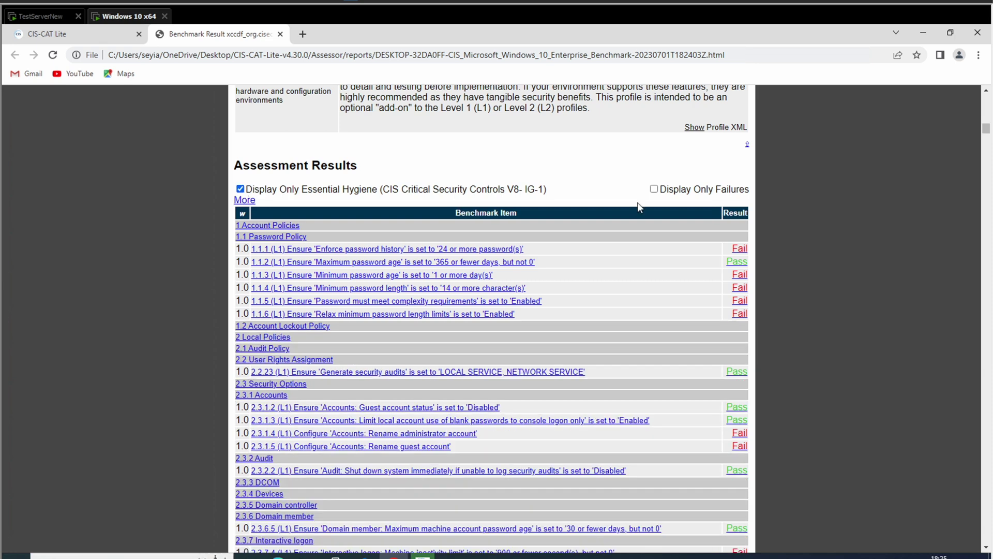
pyautogui.click(654, 189)
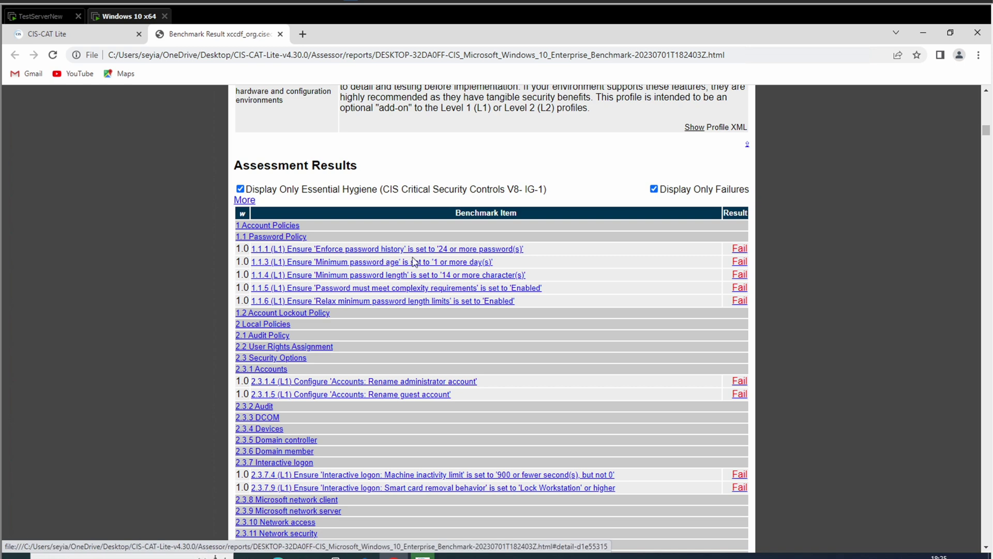
# Open the details of failed rule 1.1.1 on password history, review its description and remediation, and show its assessment evidence.
pyautogui.click(509, 253)
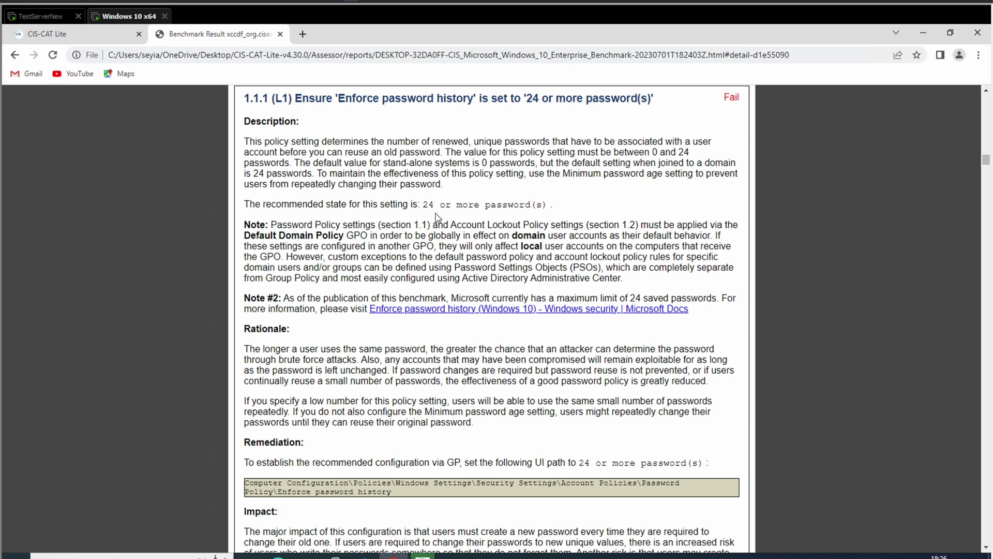
pyautogui.scroll(-1, 462, 402)
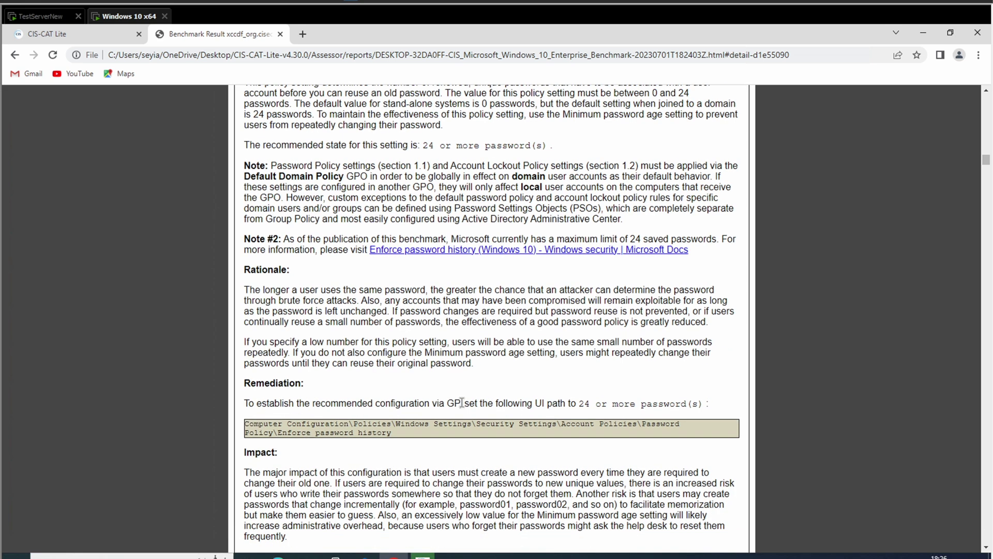
pyautogui.scroll(-1, 462, 402)
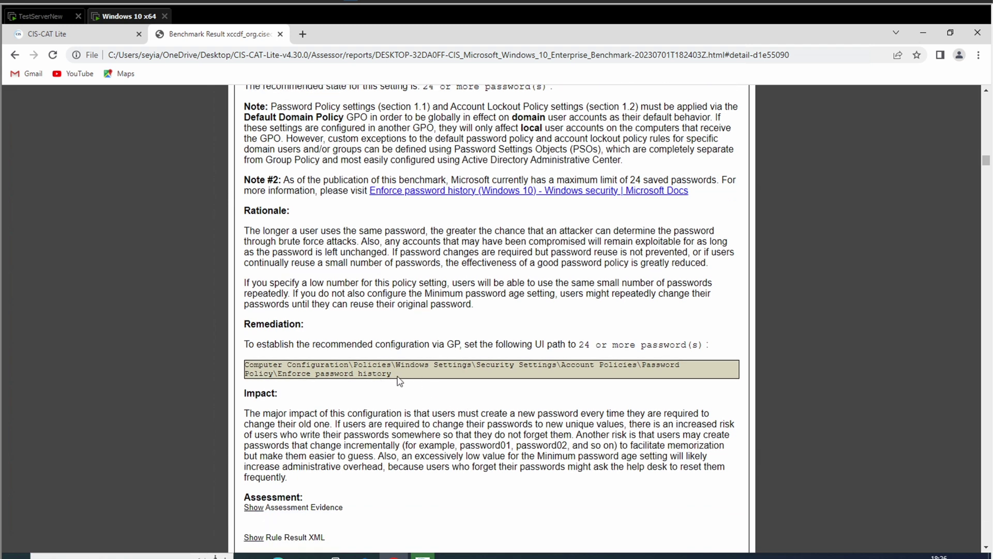
pyautogui.scroll(-1, 376, 390)
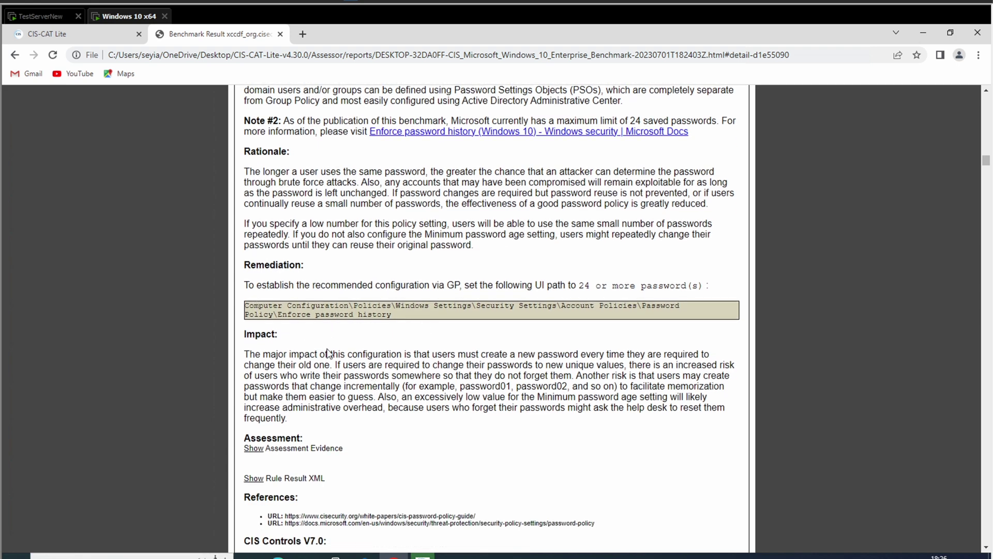
pyautogui.scroll(-1, 328, 354)
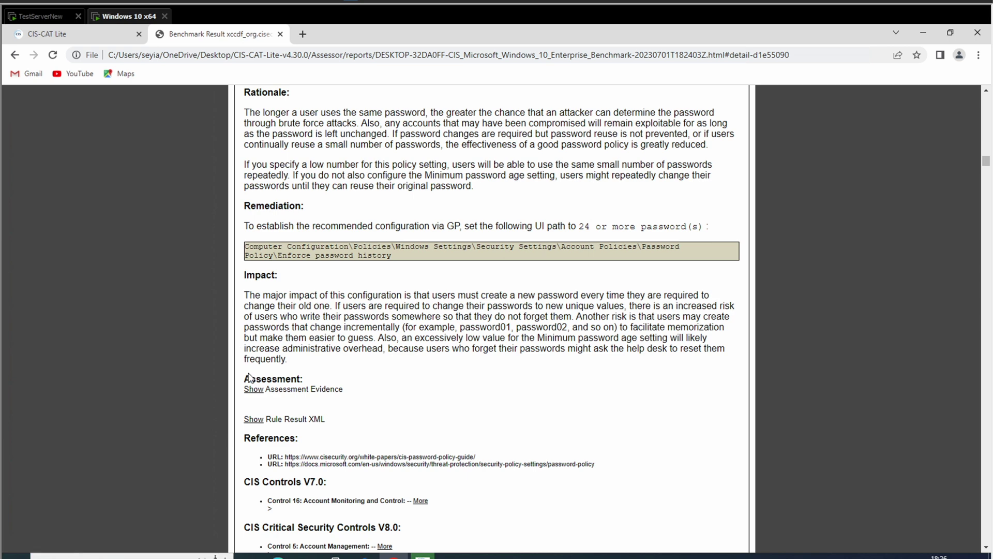
pyautogui.click(254, 390)
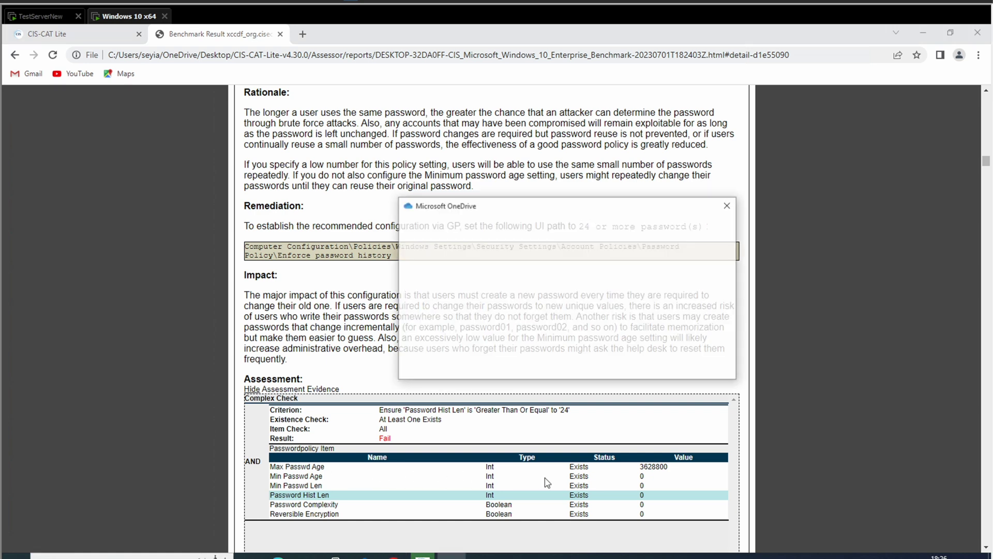
# Dismiss the OneDrive deleted-files reminder with the option not to show it again, and return to the rule's assessment evidence.
pyautogui.click(523, 361)
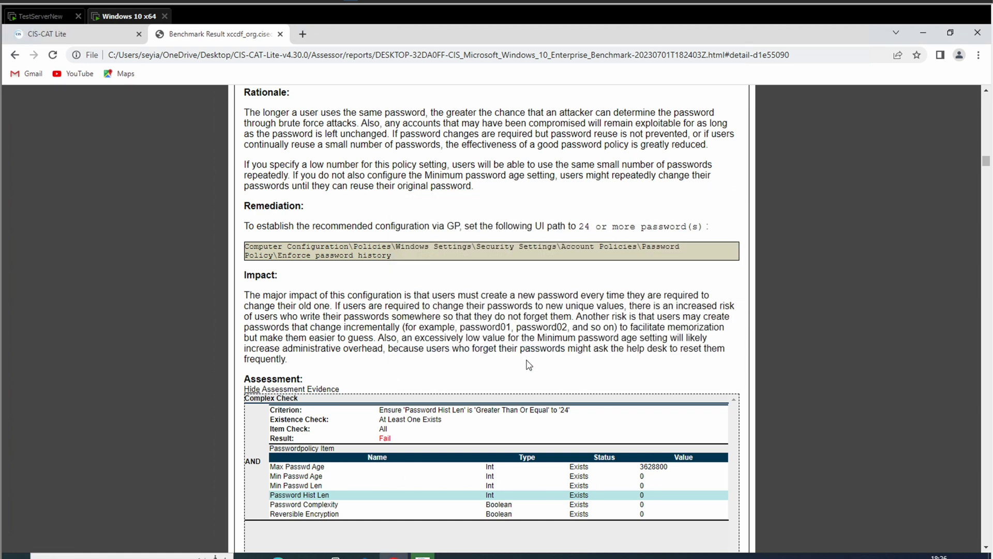
pyautogui.click(526, 356)
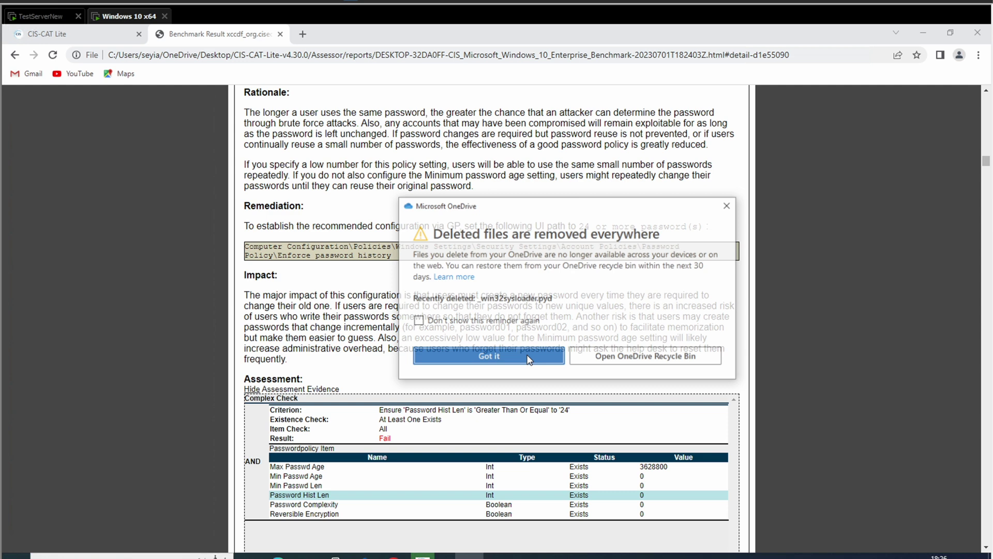
pyautogui.click(448, 323)
pyautogui.click(449, 355)
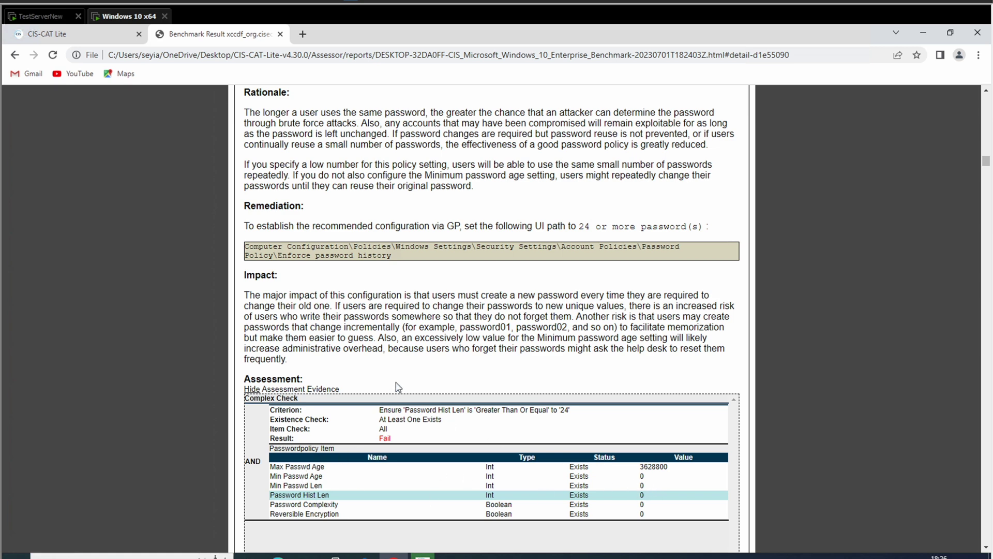
pyautogui.scroll(-1, 397, 387)
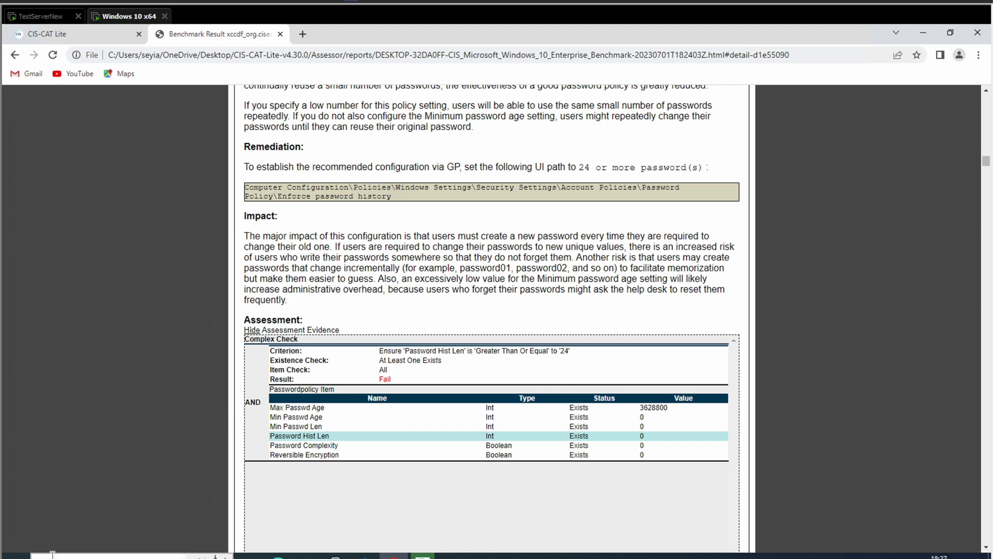
# Find and open the Local Group Policy Editor, widen its tree pane, and place its window clear of the report's remediation path.
pyautogui.press('super')
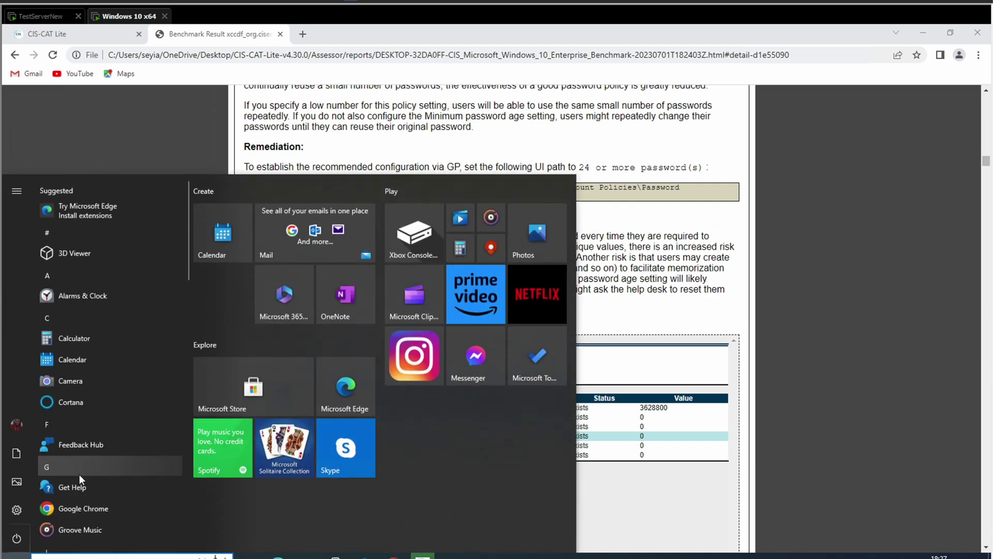
pyautogui.click(78, 474)
pyautogui.write('loc')
pyautogui.press('BackSpace')
pyautogui.press('BackSpace')
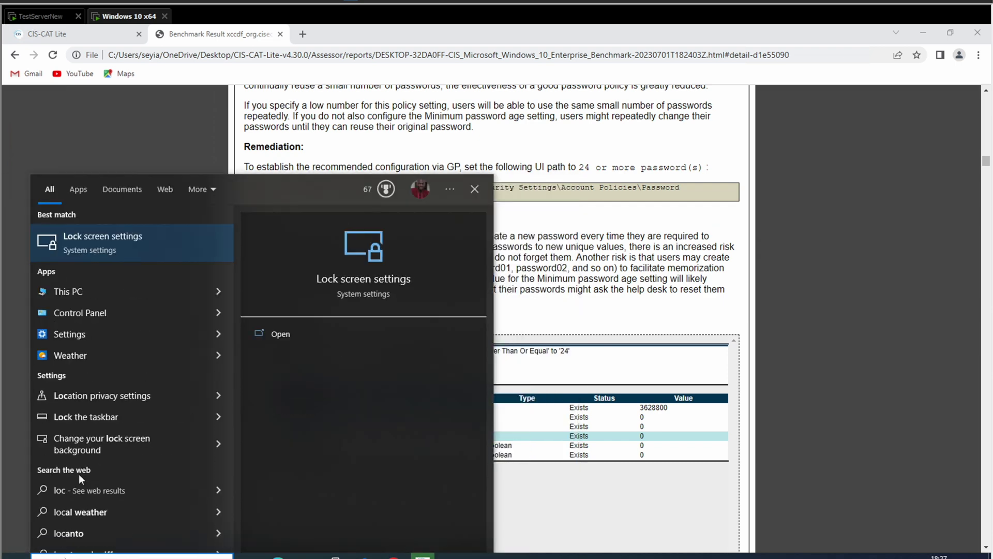
pyautogui.press('BackSpace')
pyautogui.write('go')
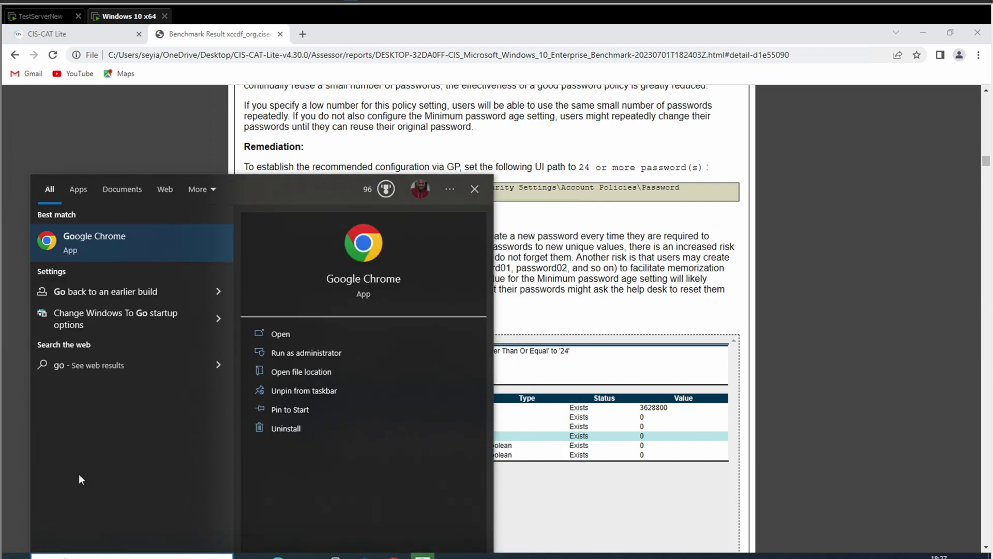
pyautogui.press('BackSpace')
pyautogui.write('roup')
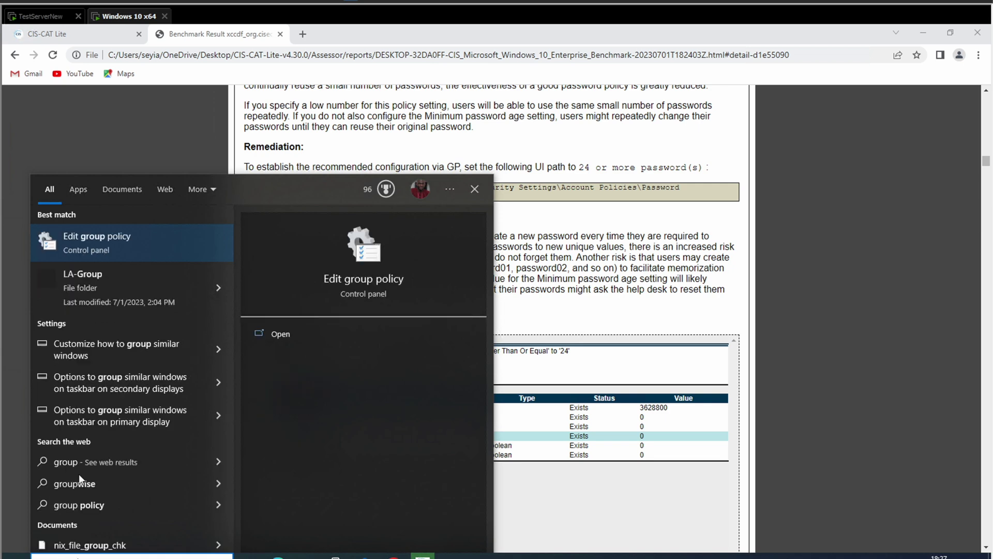
pyautogui.click(101, 240)
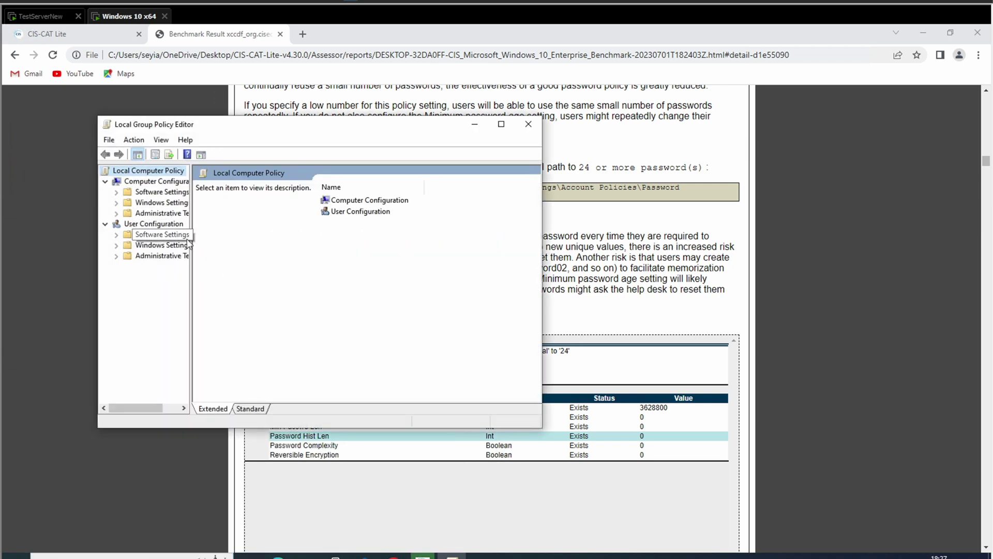
pyautogui.moveTo(191, 240); pyautogui.dragTo(282, 247)
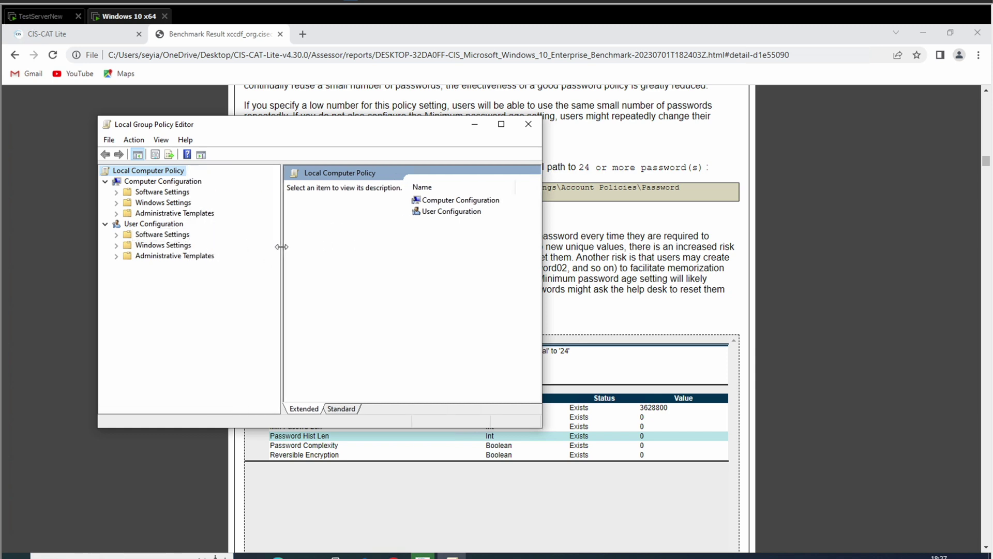
pyautogui.moveTo(257, 140); pyautogui.dragTo(451, 234)
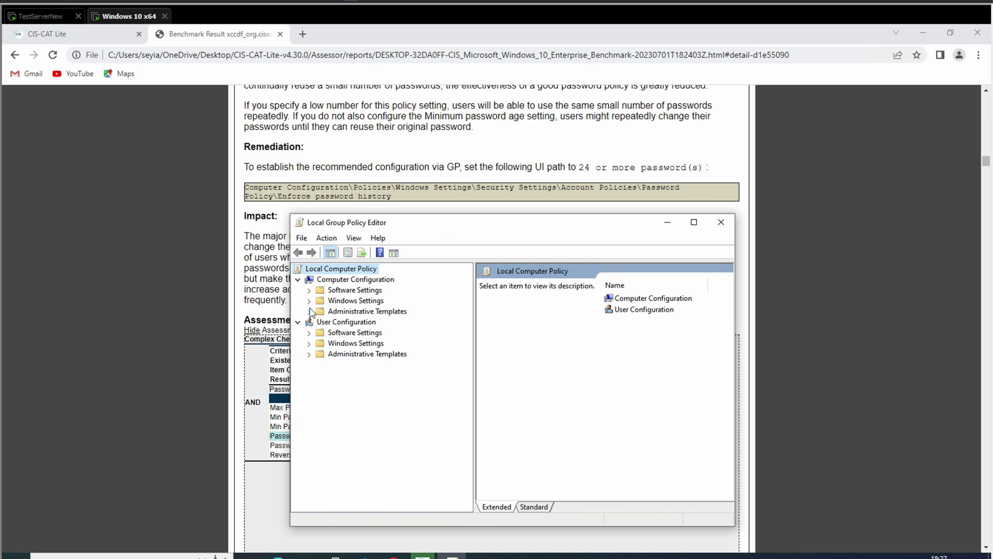
# Display the Password Policy settings under Computer Configuration, Windows Settings, Security Settings, Account Policies.
pyautogui.click(309, 311)
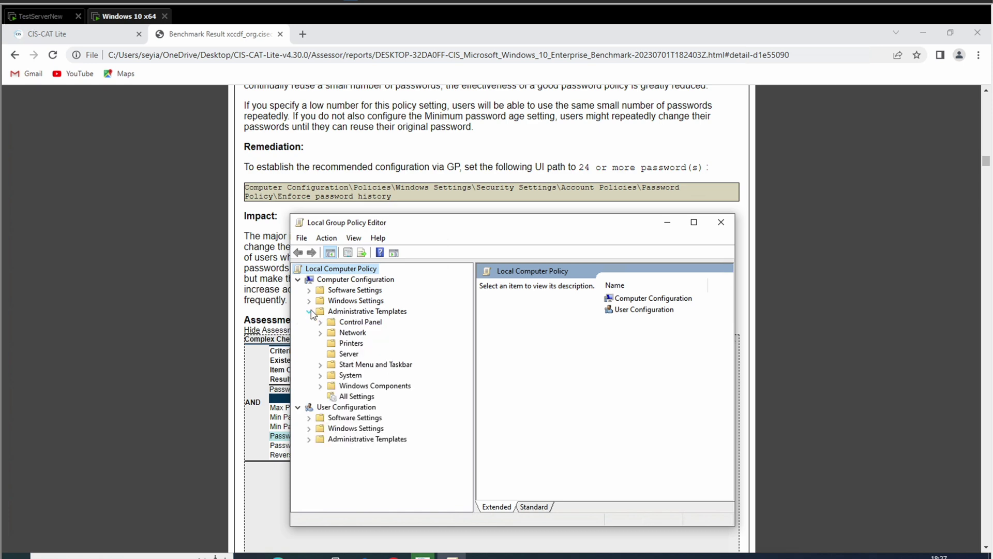
pyautogui.click(309, 300)
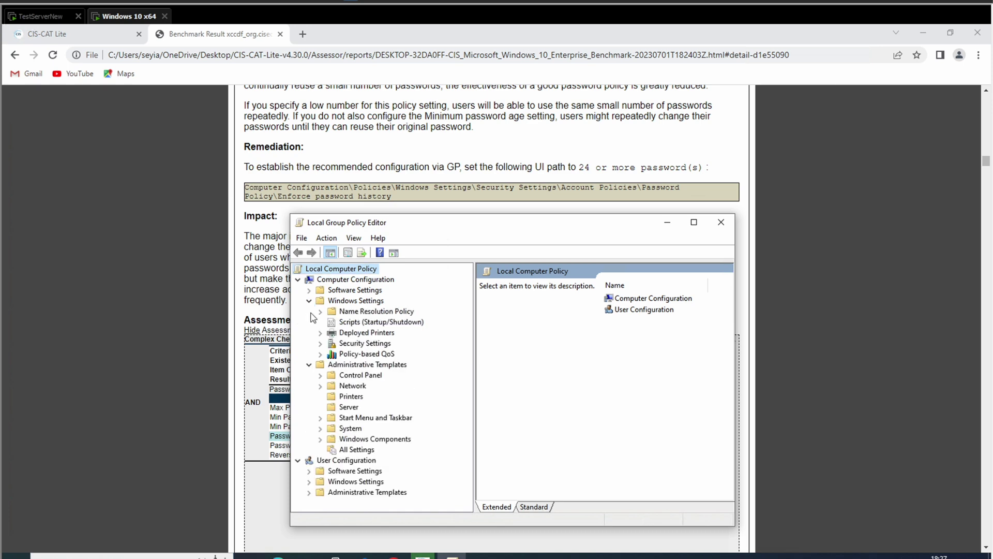
pyautogui.click(320, 344)
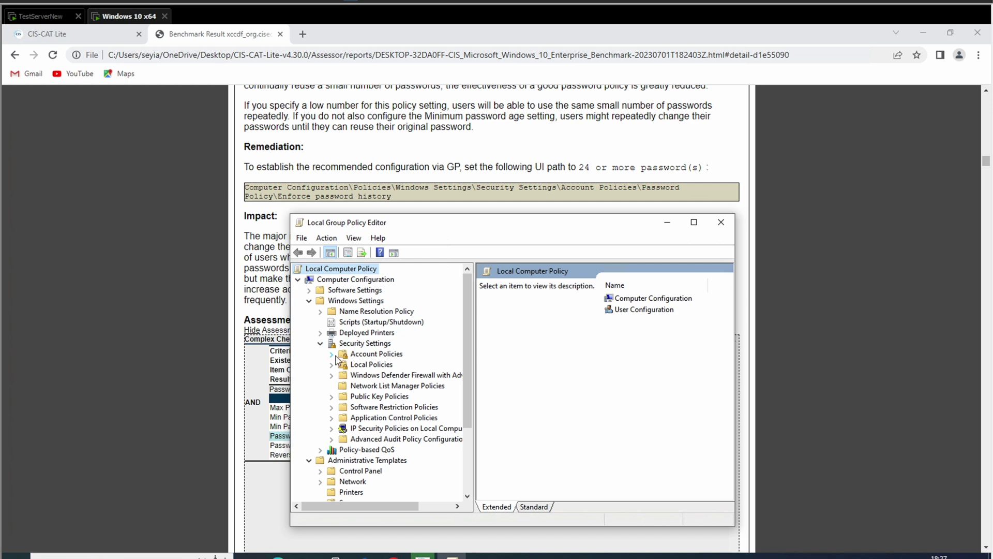
pyautogui.click(332, 355)
pyautogui.click(370, 365)
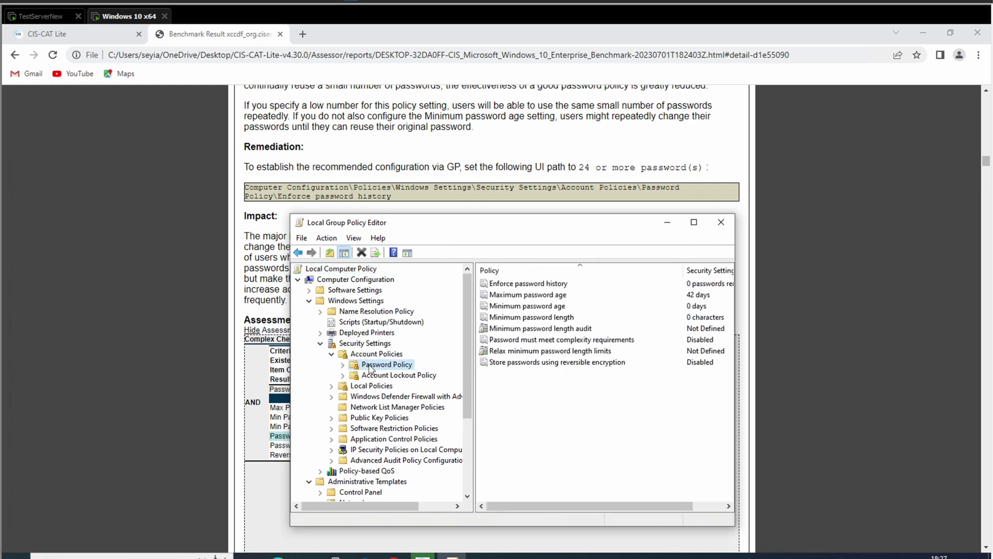
# Set the Enforce password history policy to 24 passwords remembered and apply the change.
pyautogui.click(556, 285)
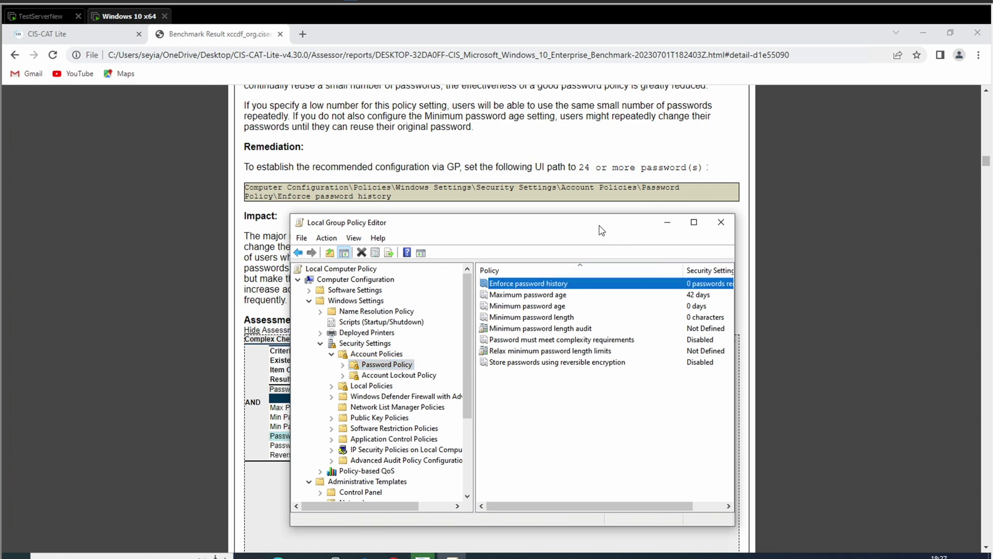
pyautogui.moveTo(572, 222); pyautogui.dragTo(435, 203)
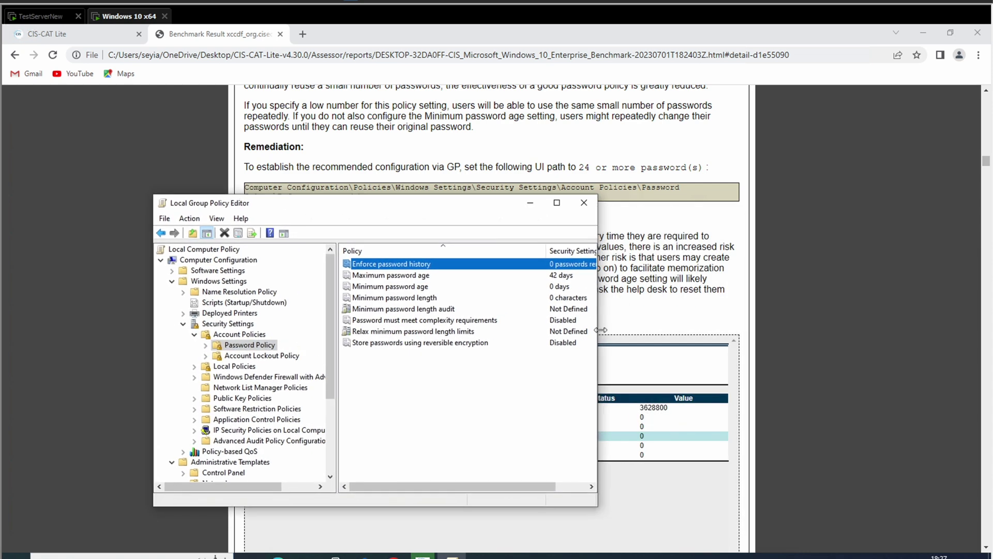
pyautogui.moveTo(601, 330); pyautogui.dragTo(741, 330)
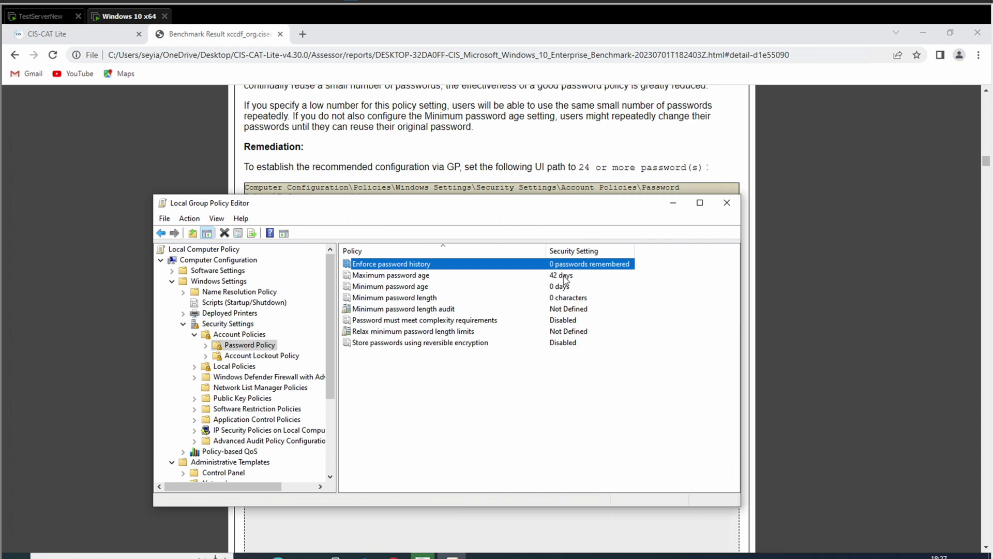
pyautogui.doubleClick(425, 265)
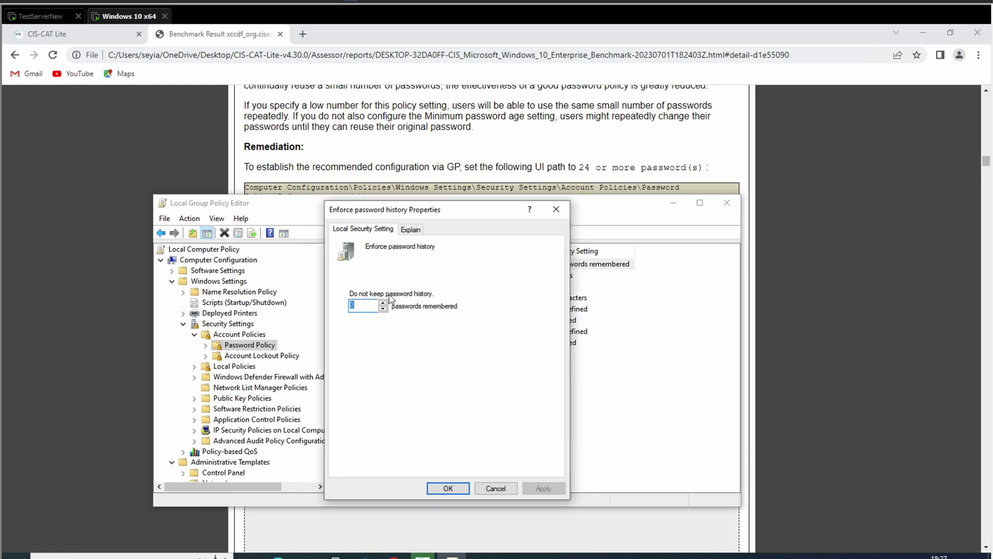
pyautogui.write('24')
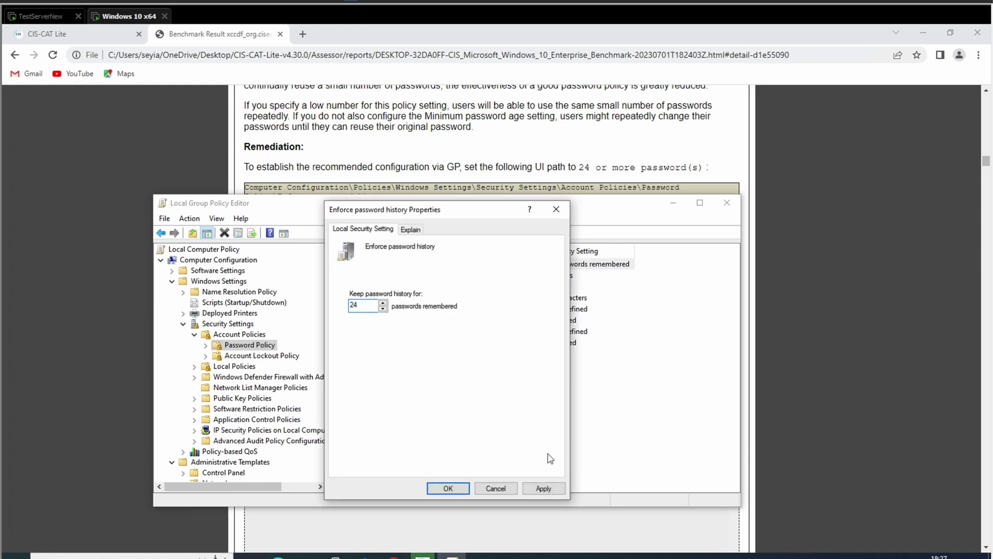
pyautogui.click(545, 489)
pyautogui.click(448, 489)
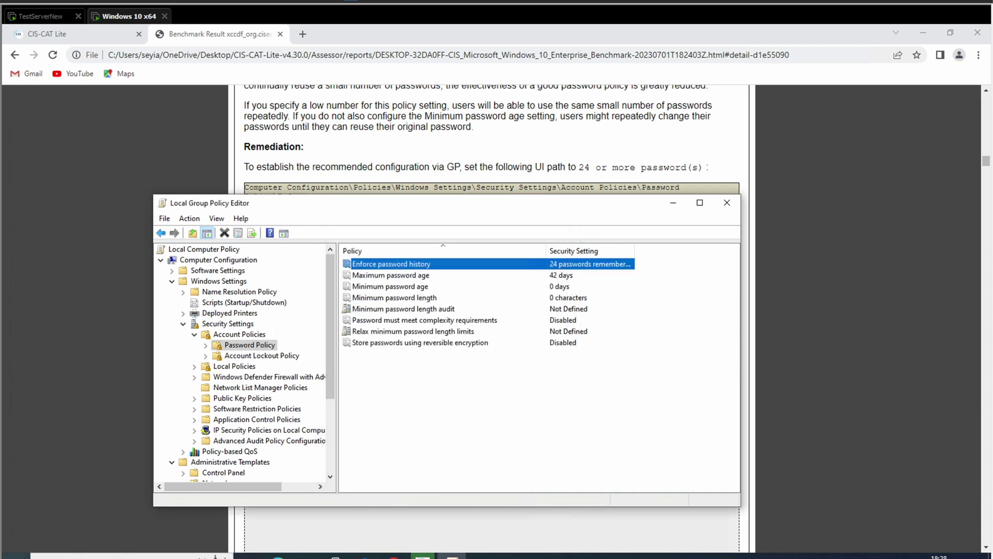
# Run gpupdate /force in Command Prompt, minimize that window, and close the Local Group Policy Editor.
pyautogui.click(15, 555)
pyautogui.write('cmd')
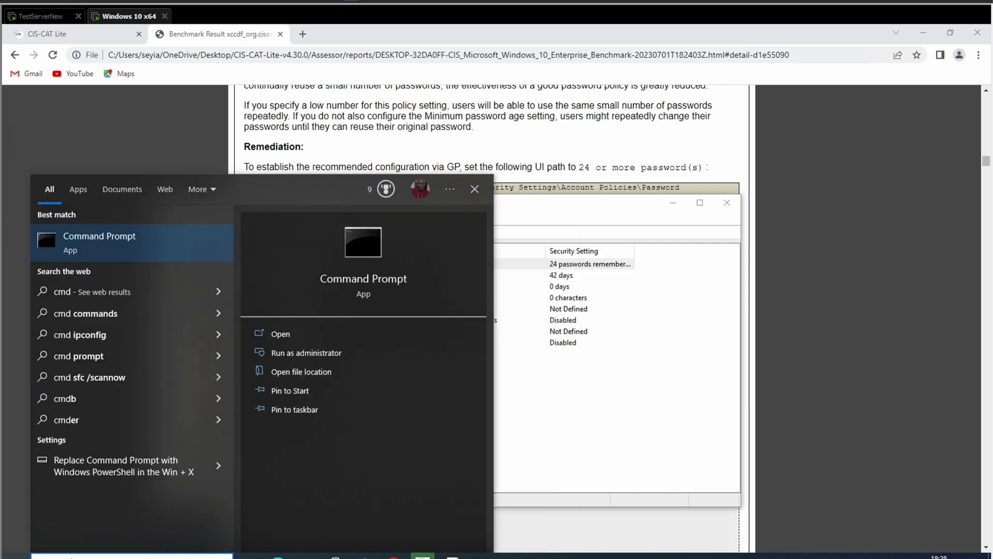
pyautogui.click(120, 241)
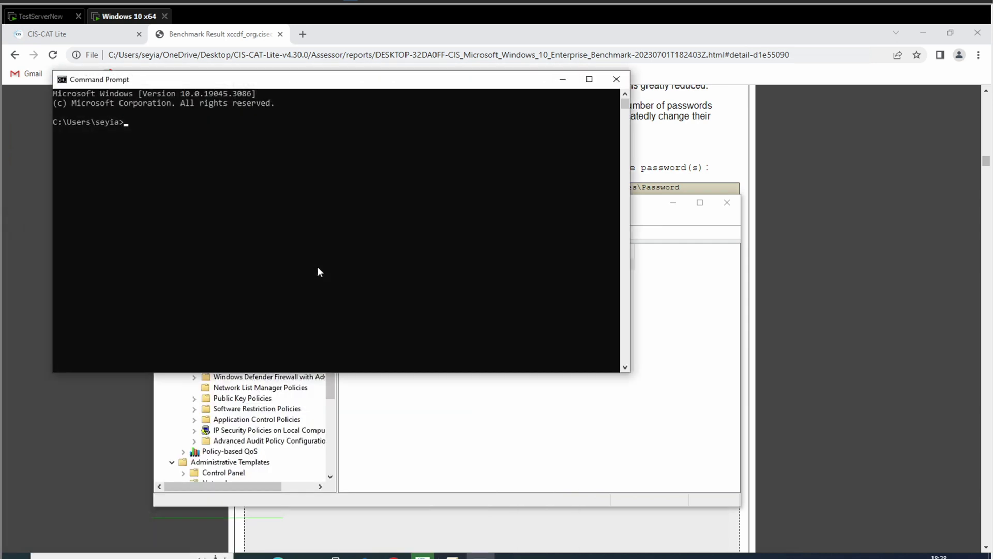
pyautogui.write('gpupdate /force')
pyautogui.press('Return')
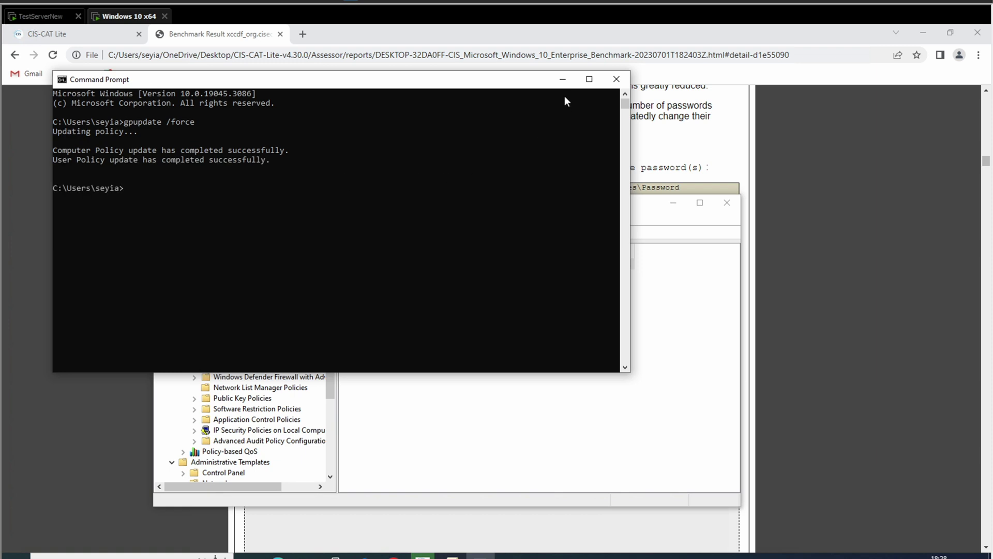
pyautogui.click(563, 79)
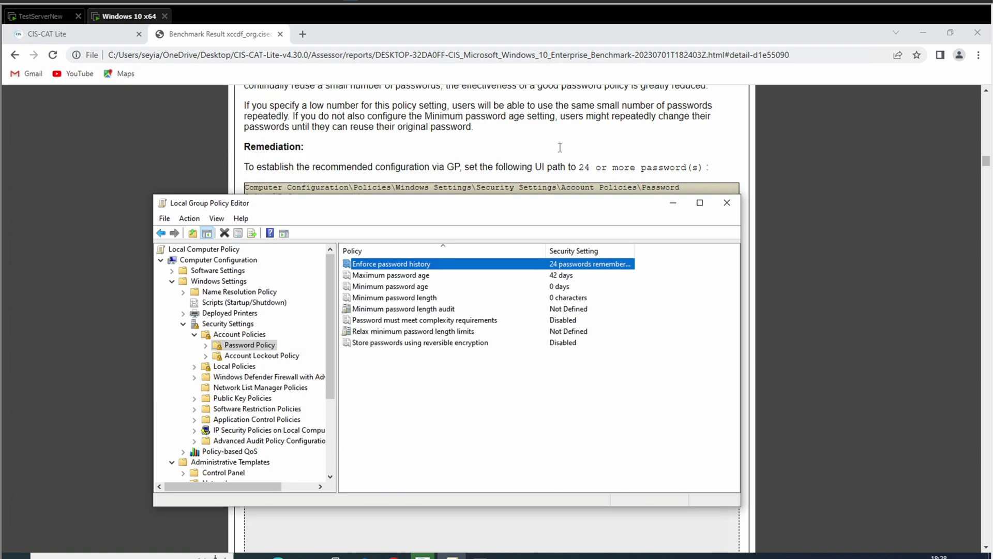
pyautogui.click(730, 201)
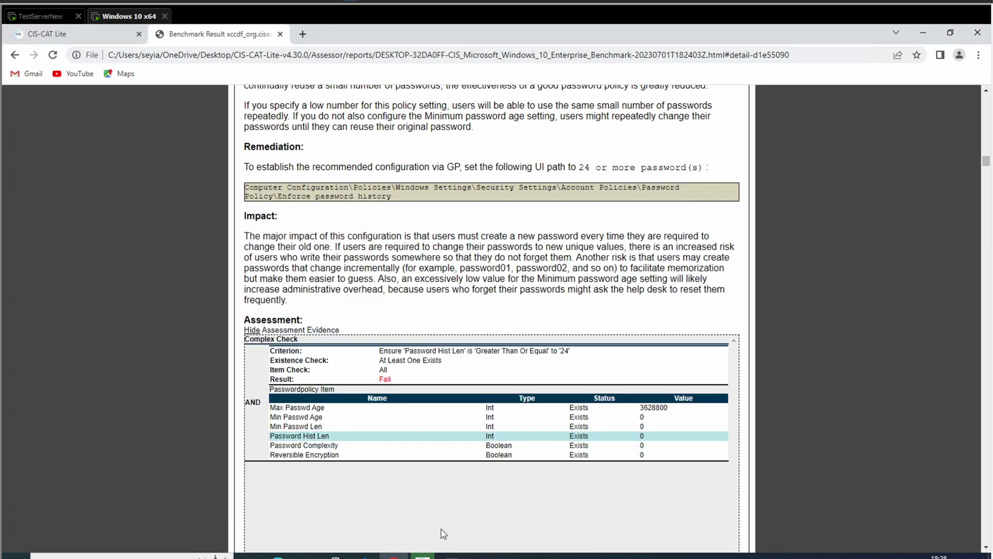
# Return to the CIS-CAT Lite Assessor and set up a new Basic assessment, accepting the auto-selected CIS Microsoft Windows 10 Enterprise Benchmark.
pyautogui.click(423, 556)
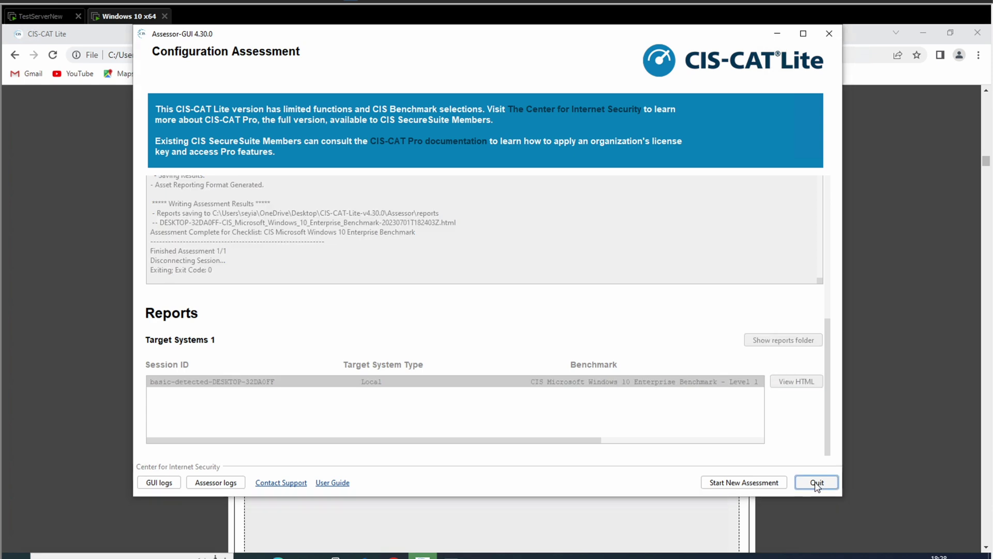
pyautogui.click(816, 483)
pyautogui.click(586, 291)
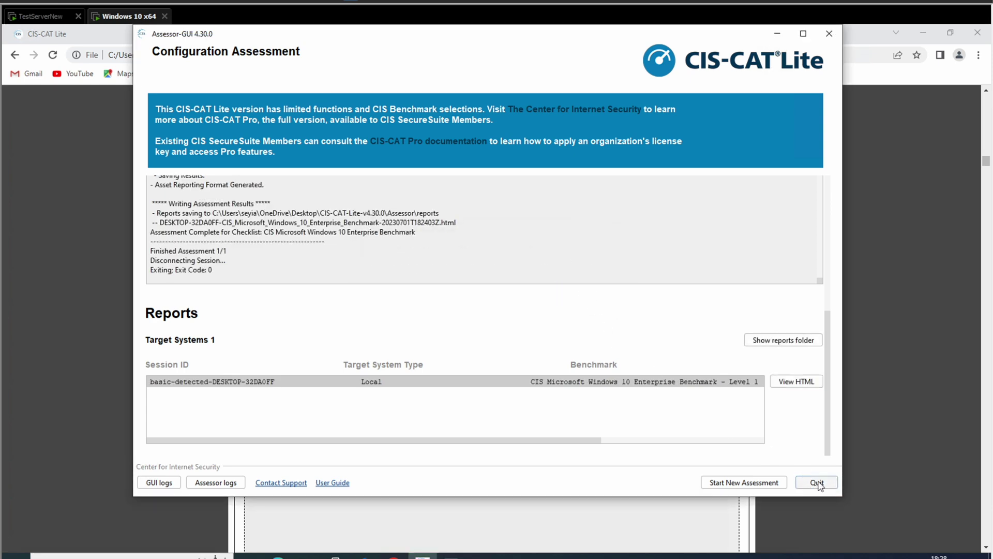
pyautogui.click(732, 485)
pyautogui.click(386, 228)
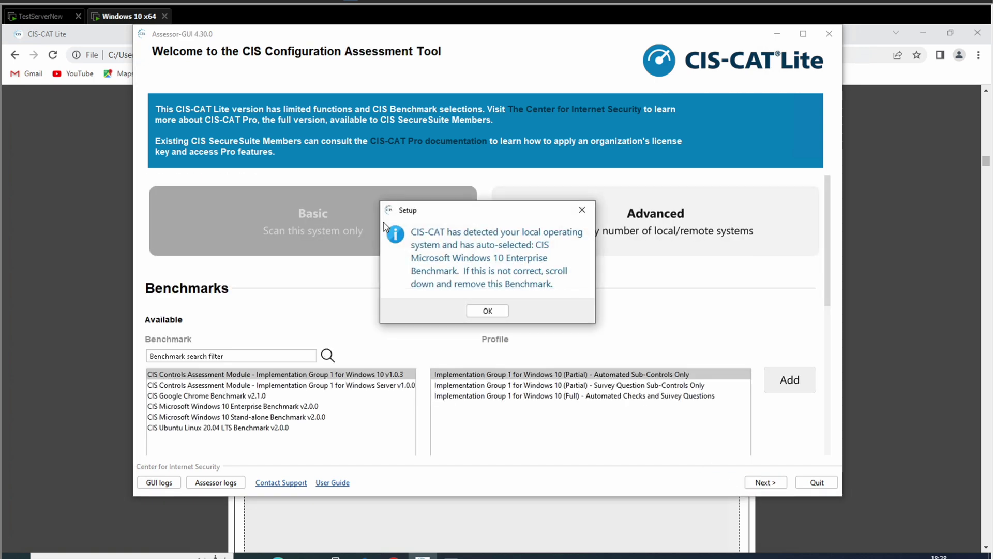
pyautogui.click(485, 311)
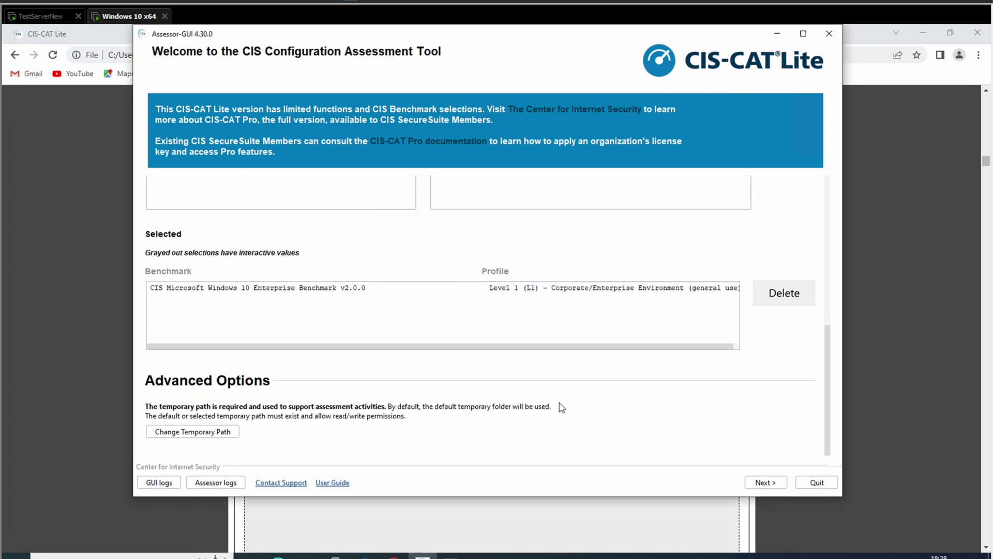
# Keep the selected Level 1 profile and the existing report and logging options, and run the assessment.
pyautogui.click(758, 483)
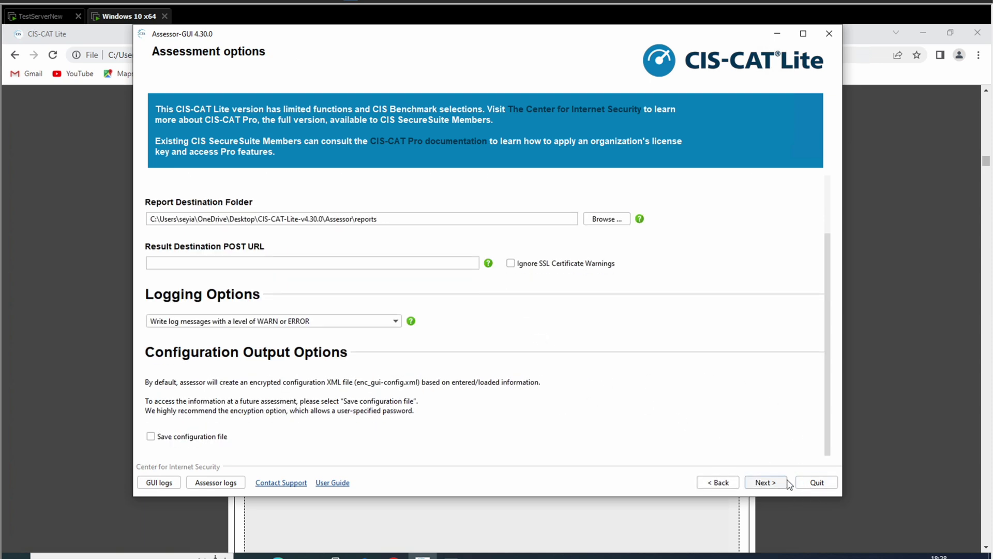
pyautogui.click(770, 482)
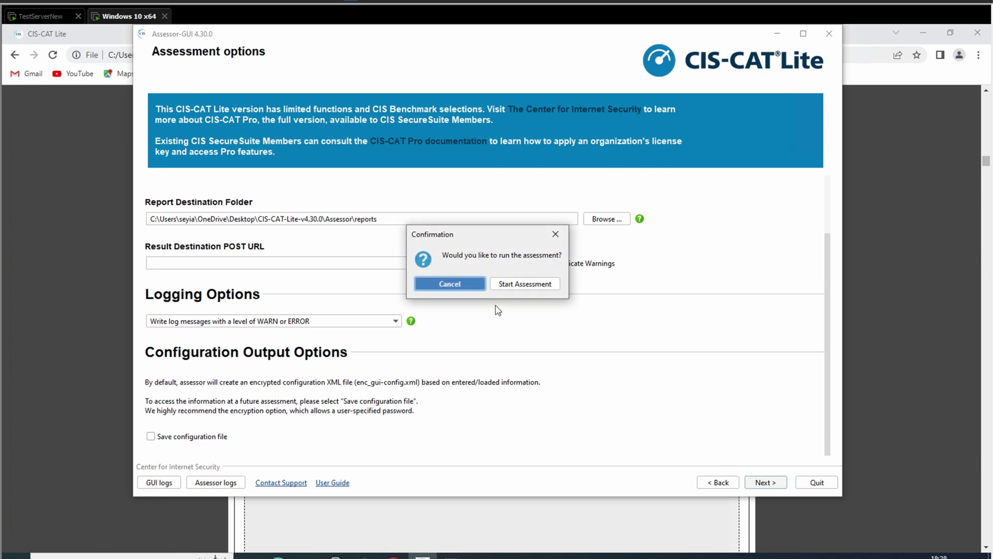
pyautogui.click(520, 287)
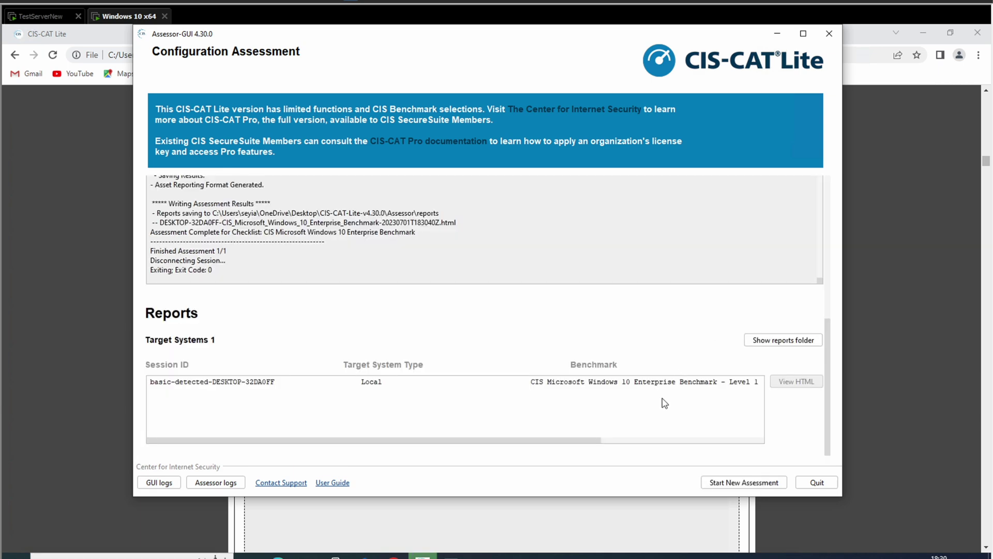
# Open the HTML report of the finished local session and go to its Assessment Results list.
pyautogui.click(663, 386)
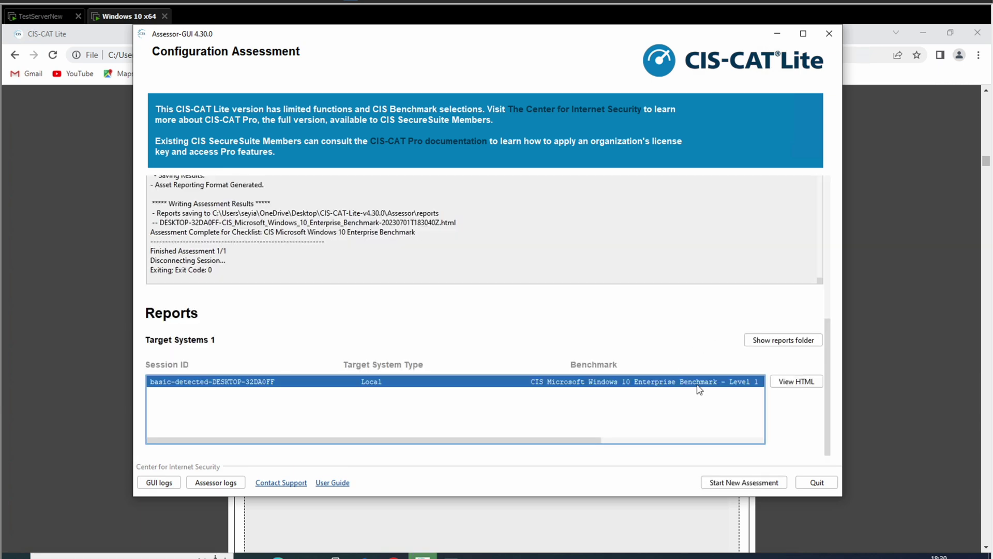
pyautogui.click(787, 383)
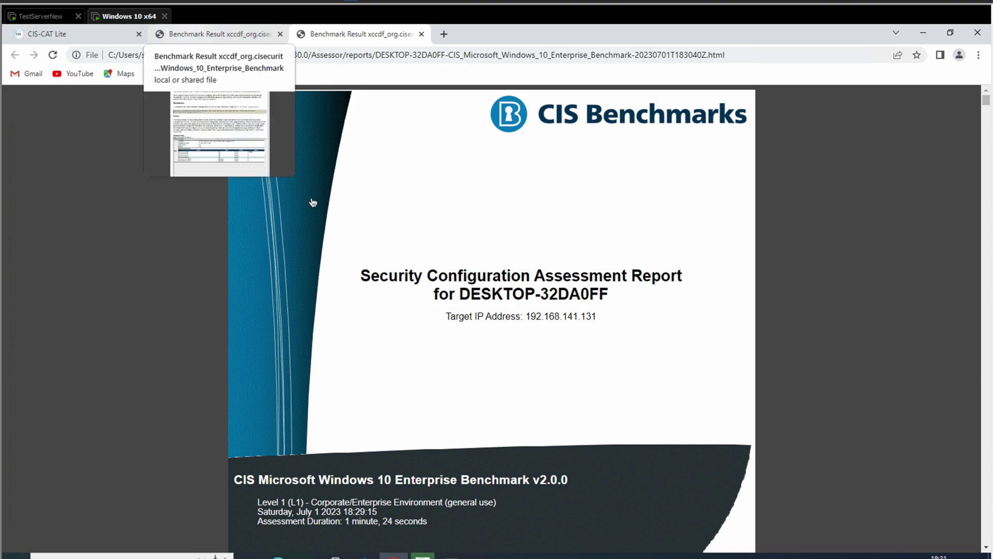
pyautogui.scroll(-6, 425, 257)
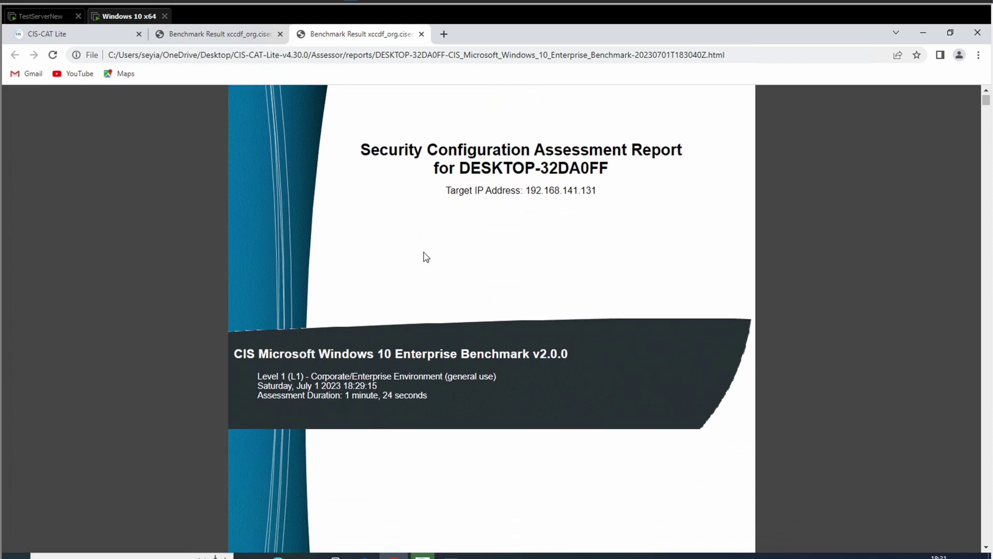
pyautogui.scroll(-20, 425, 257)
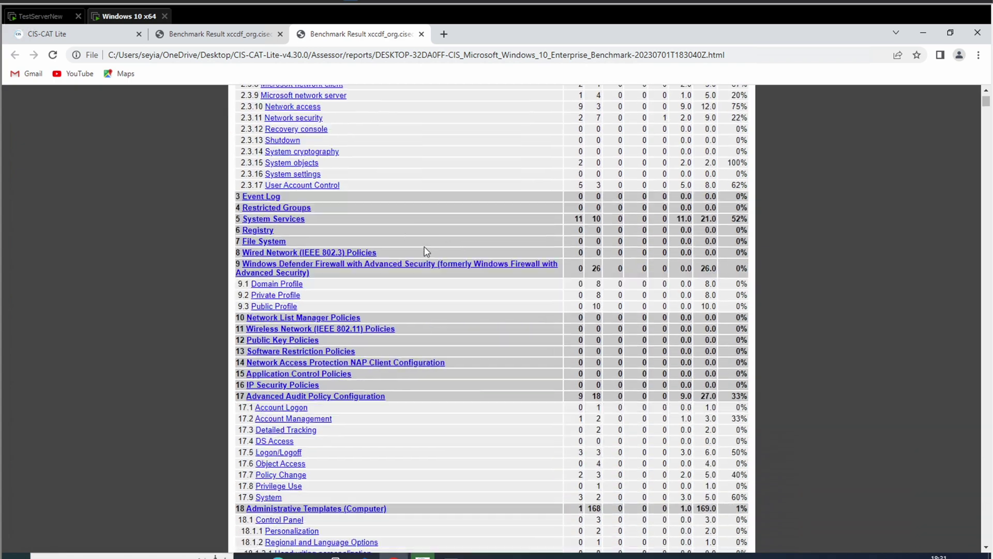
pyautogui.scroll(-20, 426, 252)
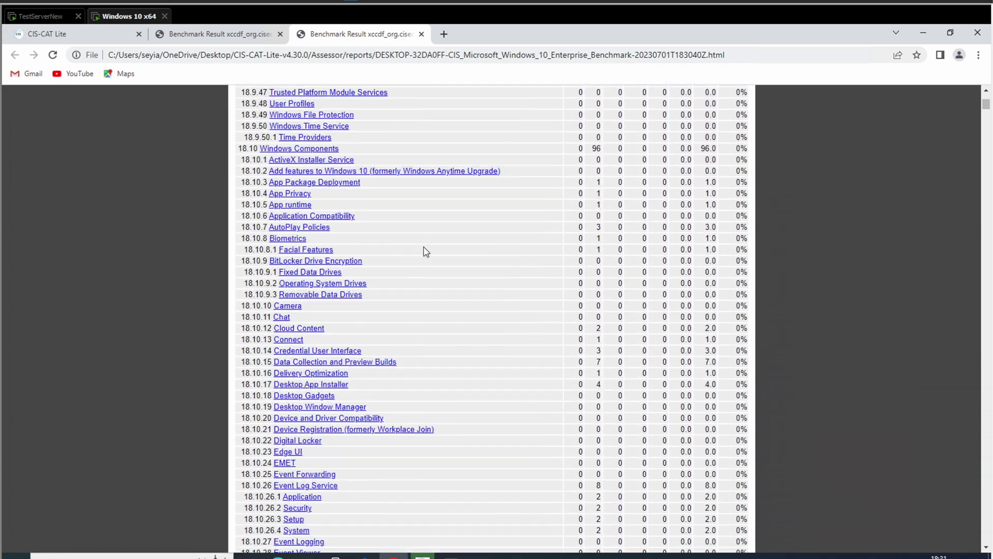
pyautogui.scroll(-20, 425, 252)
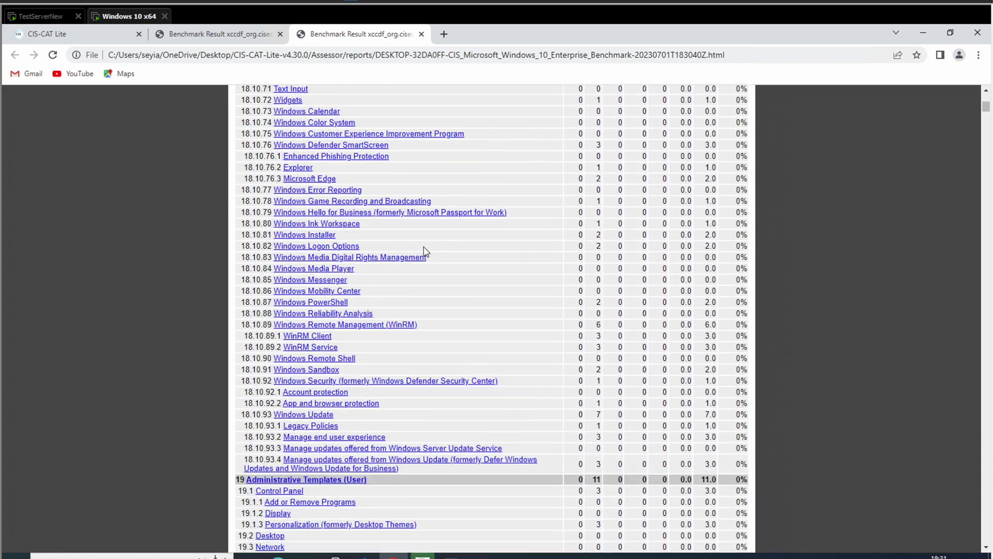
pyautogui.scroll(-20, 425, 252)
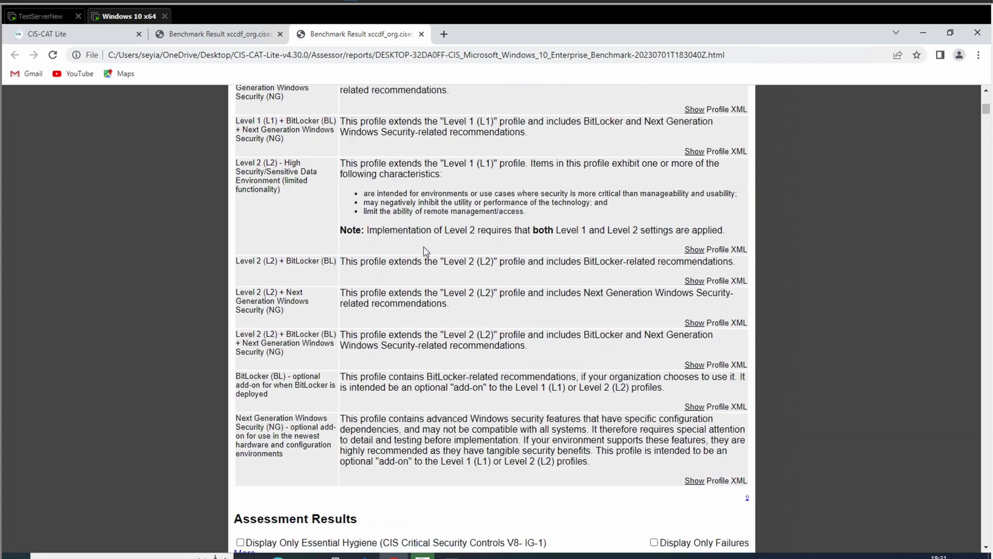
pyautogui.scroll(-1, 425, 252)
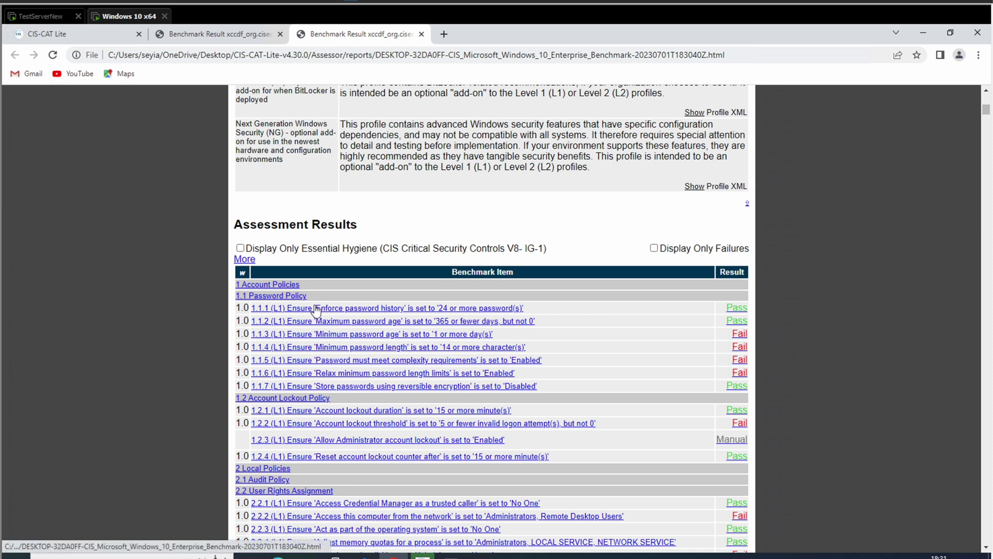
# Compare the earlier report's Enforce password history result with the details of rule 1.1.1 in the new report.
pyautogui.click(251, 36)
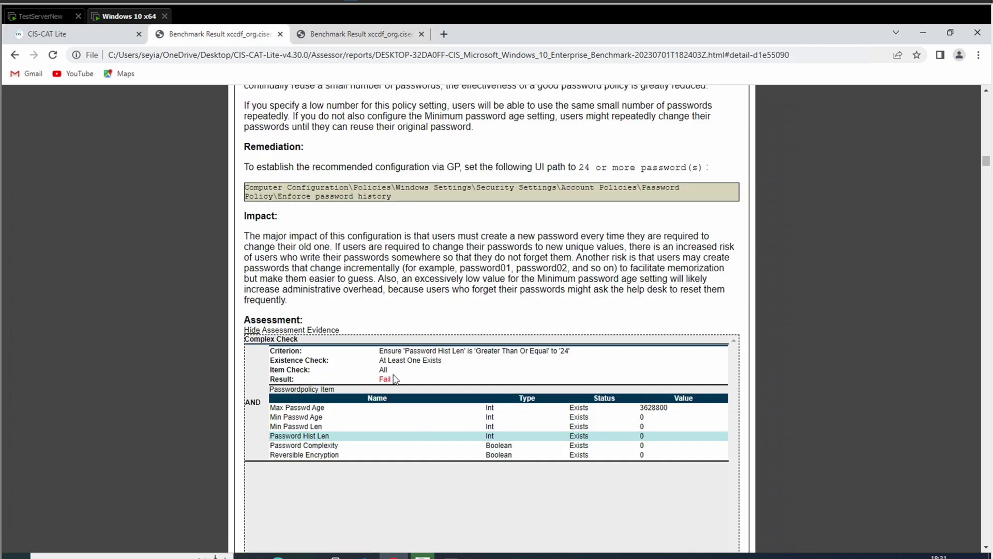
pyautogui.click(364, 35)
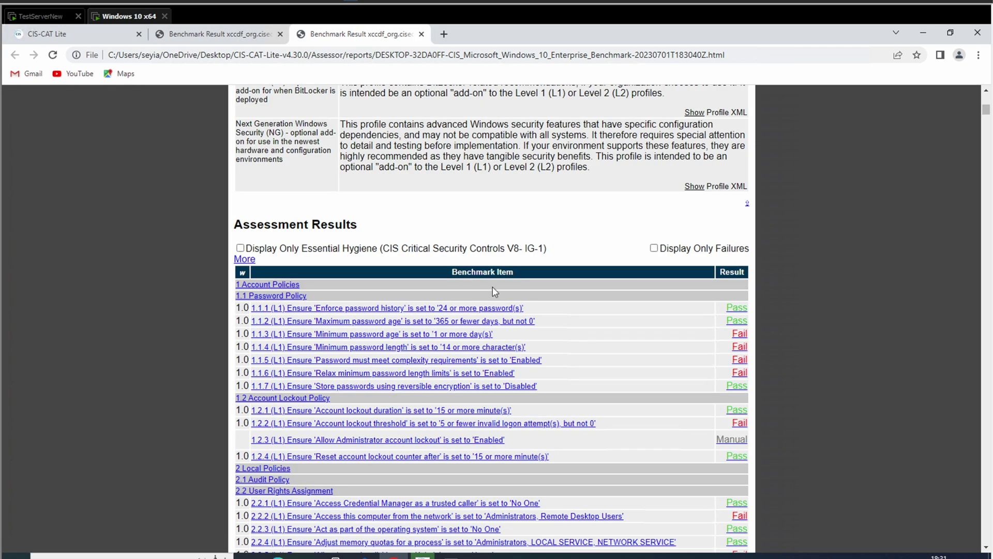
pyautogui.click(479, 311)
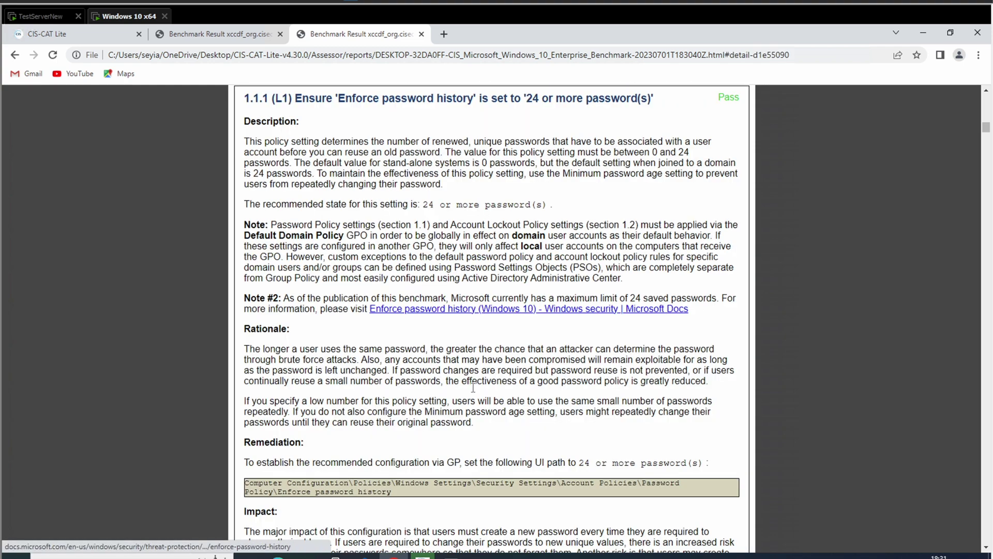
pyautogui.scroll(-5, 468, 441)
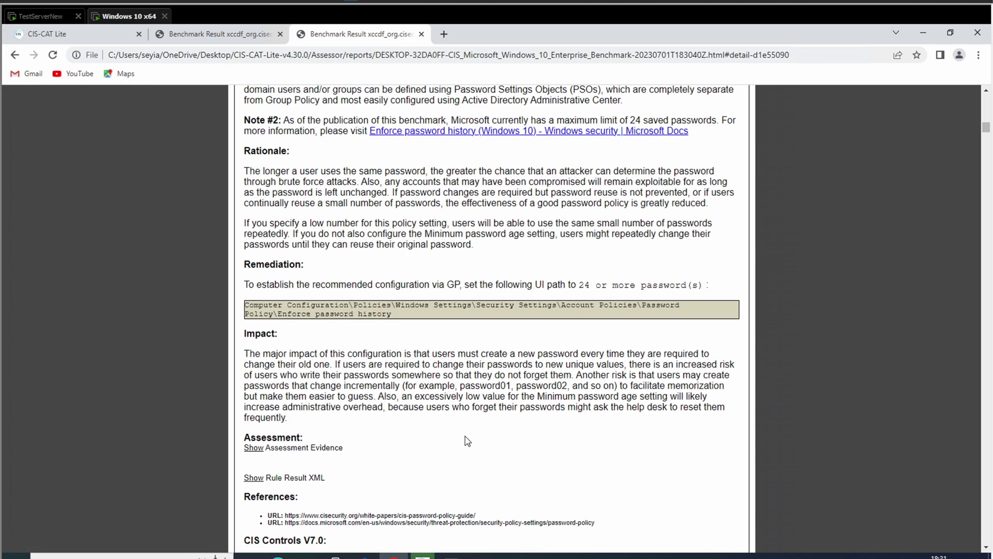
pyautogui.scroll(-2, 468, 440)
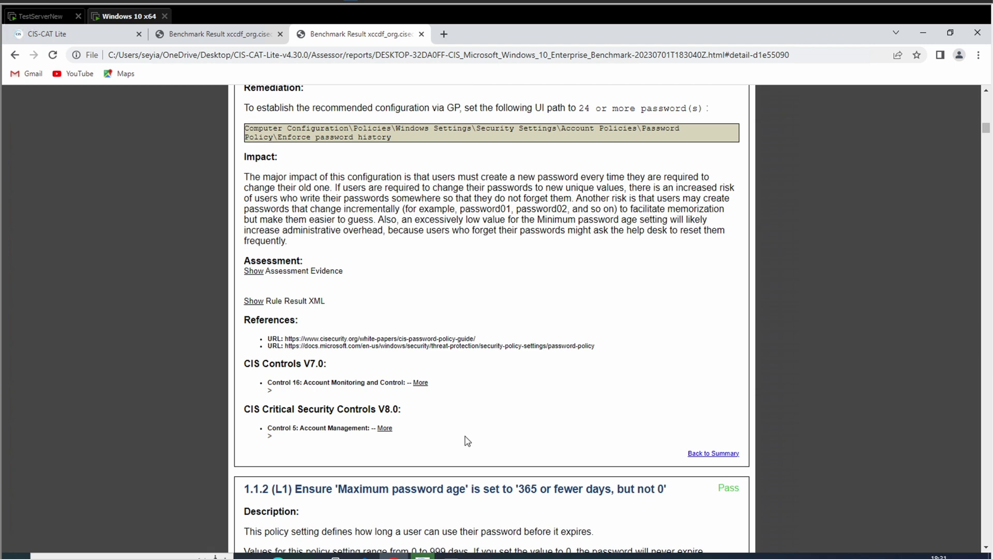
# Expand the Control 5: Account Management information under CIS Critical Security Controls V8.0 for rule 1.1.1.
pyautogui.click(384, 429)
pyautogui.click(385, 429)
pyautogui.scroll(-1, 386, 431)
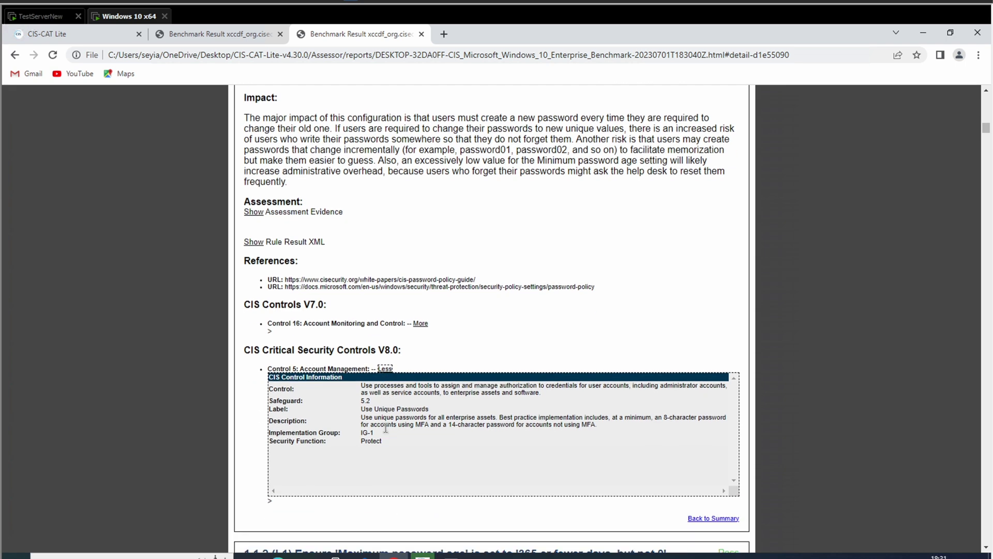
pyautogui.scroll(-1, 385, 431)
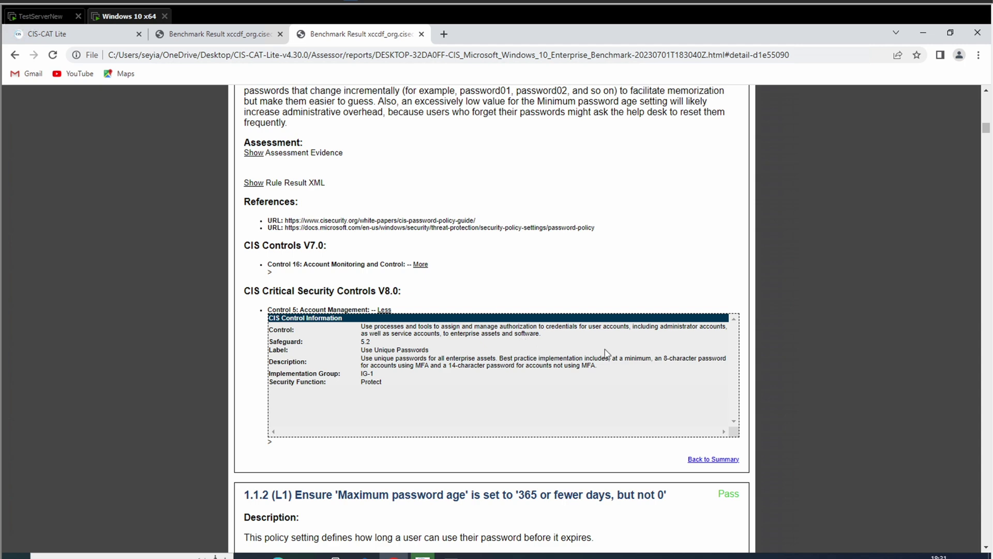
# Read past rule 1.1.2 to rule 1.1.3, Minimum password age, and show that rule's assessment evidence.
pyautogui.scroll(-5, 382, 309)
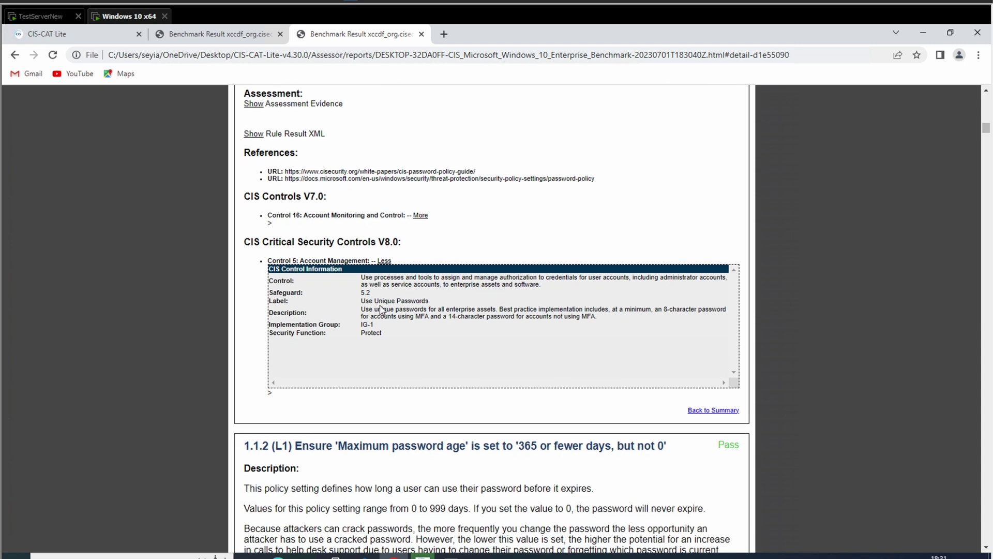
pyautogui.scroll(-5, 381, 305)
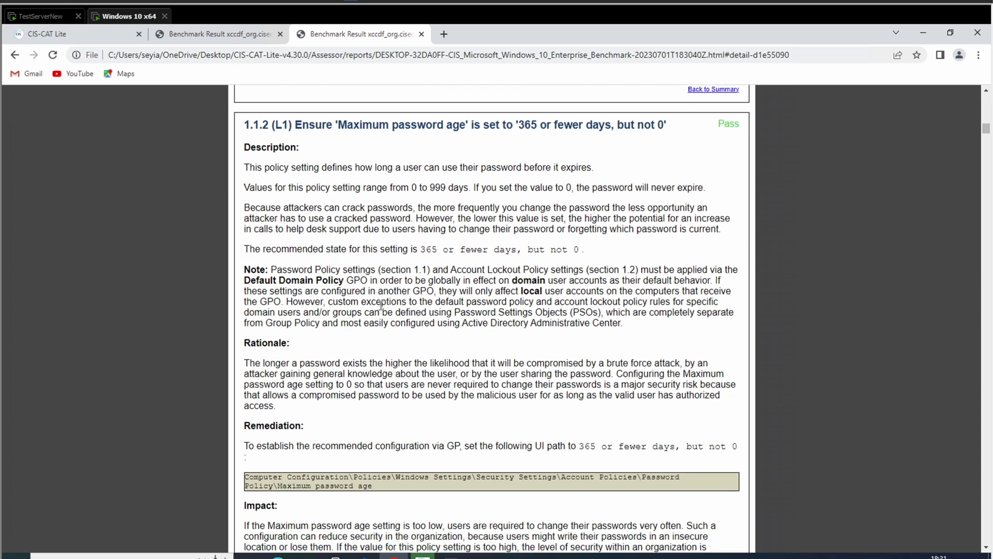
pyautogui.scroll(-2, 382, 309)
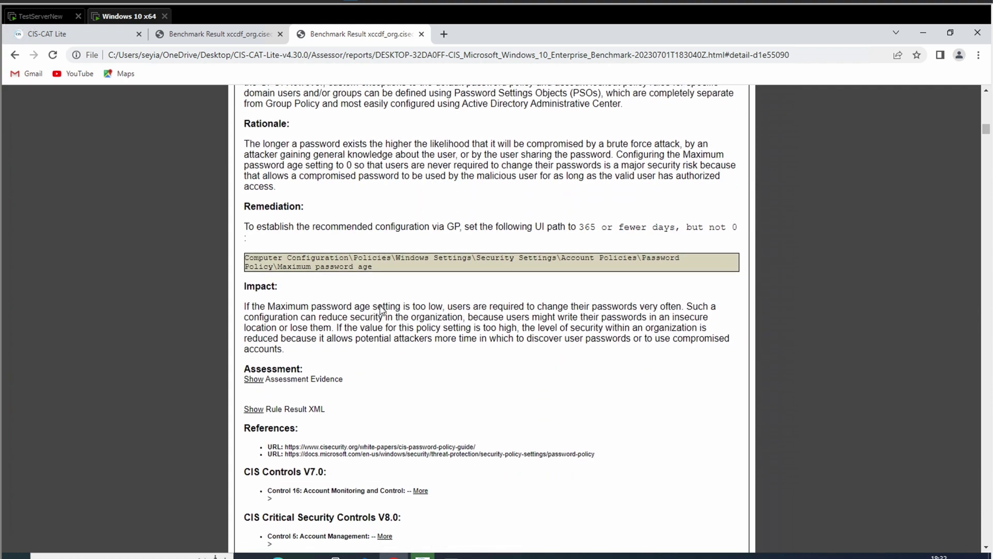
pyautogui.scroll(-2, 381, 309)
pyautogui.scroll(-1, 381, 309)
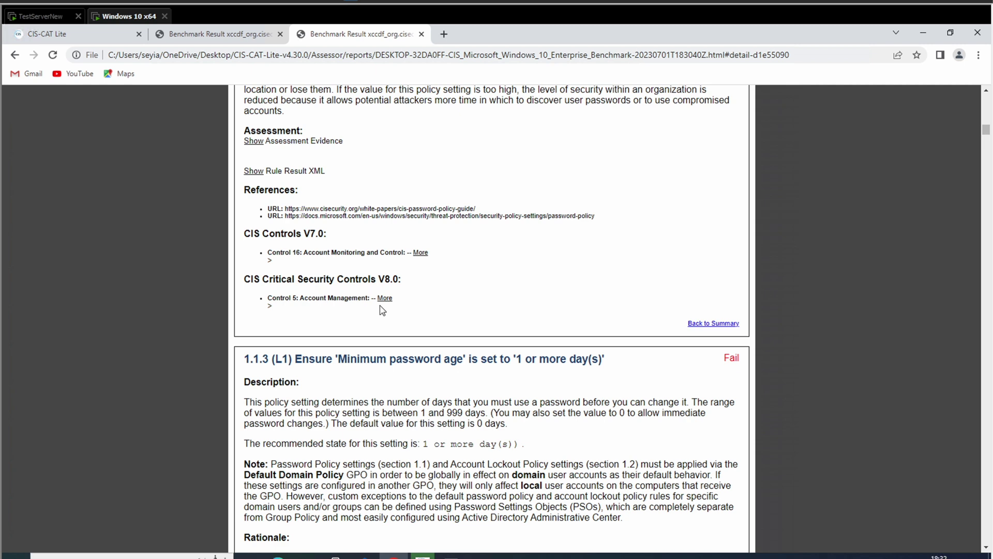
pyautogui.scroll(-1, 383, 309)
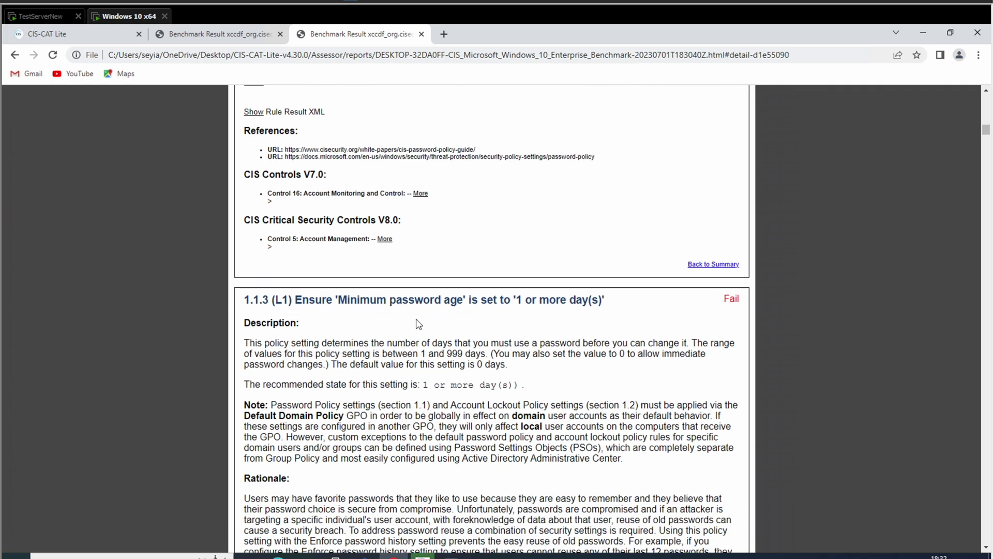
pyautogui.scroll(-5, 636, 418)
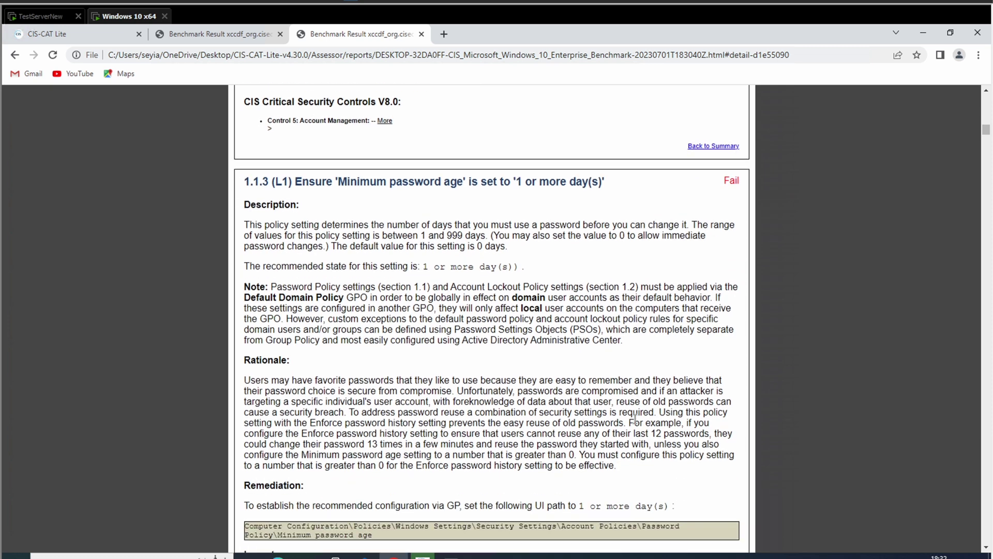
pyautogui.scroll(-1, 636, 418)
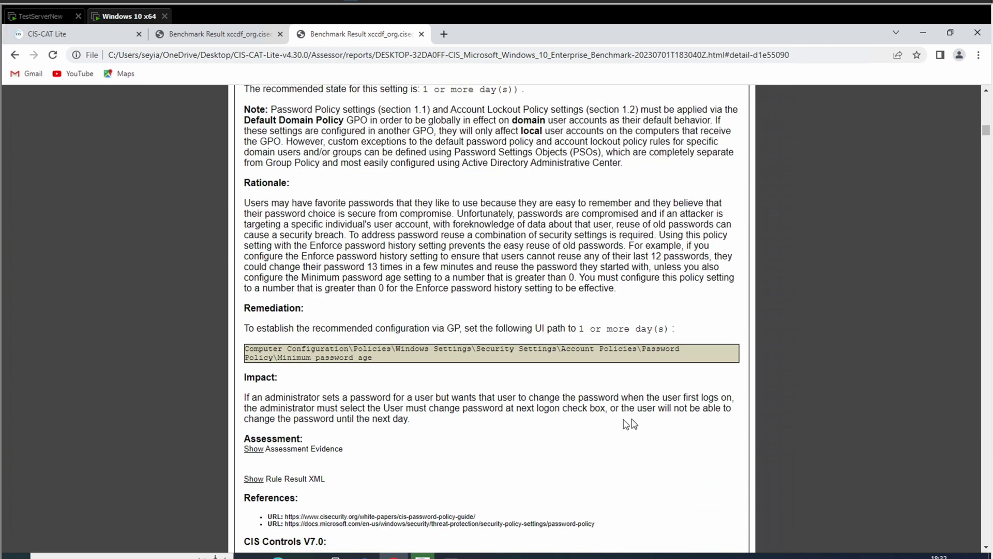
pyautogui.click(256, 449)
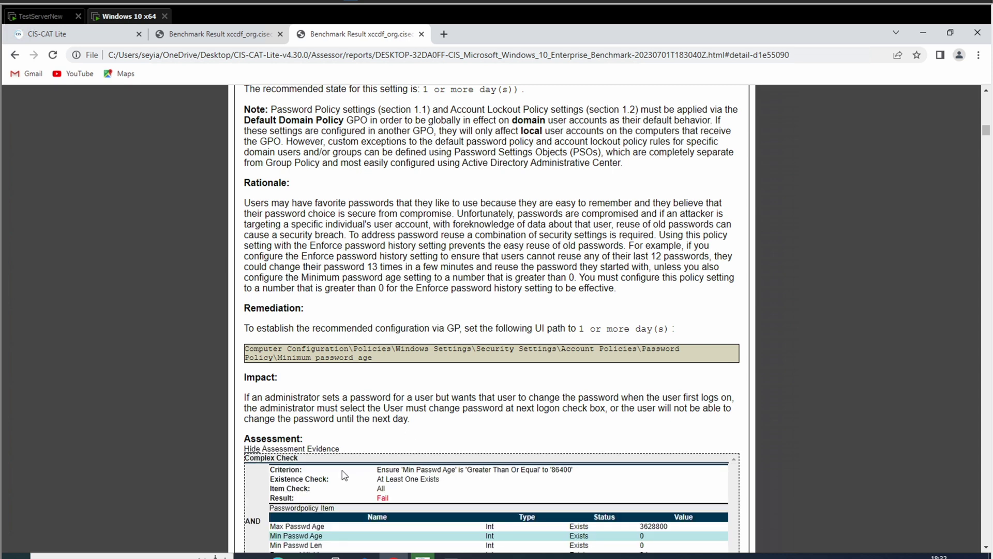
pyautogui.scroll(-1, 345, 475)
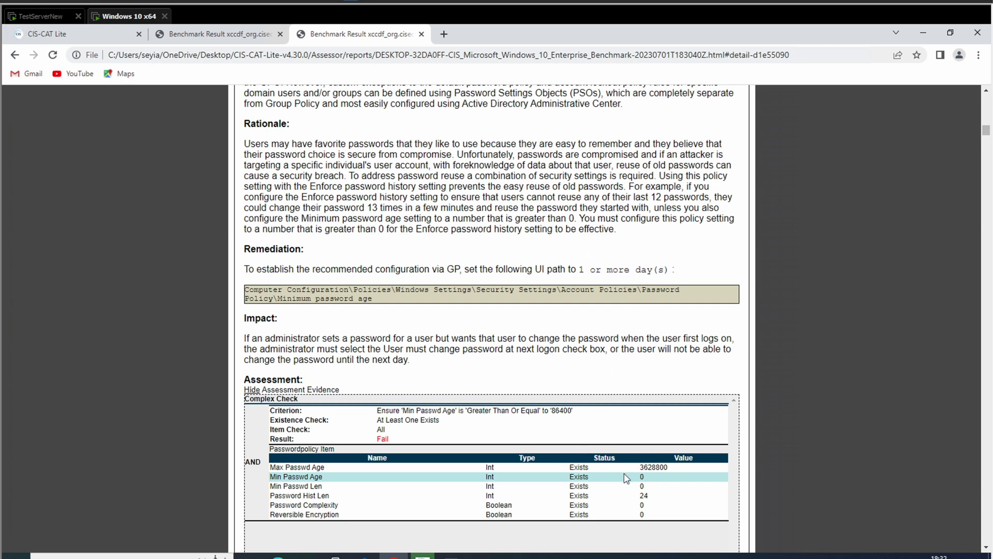
pyautogui.scroll(-5, 626, 478)
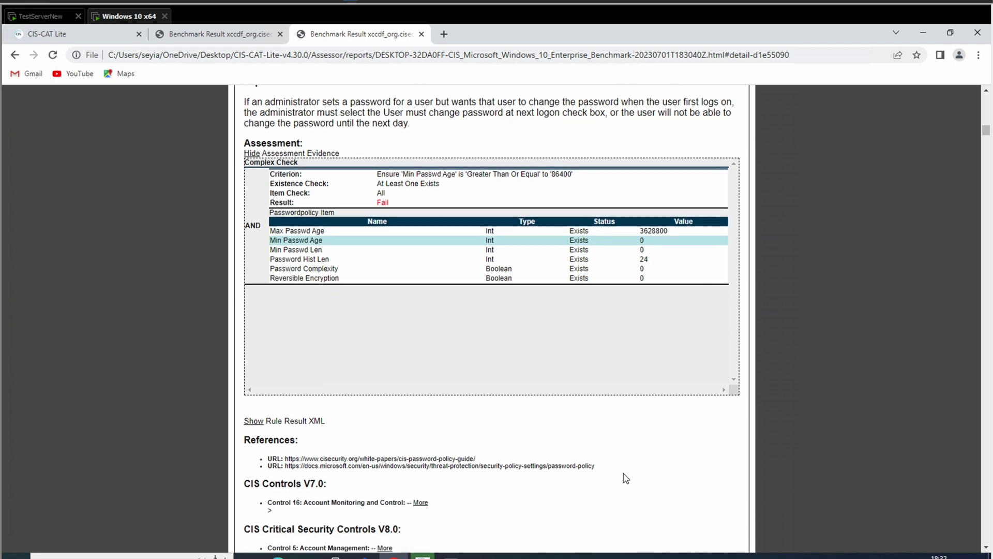
# Examine the description, rationale, remediation path and impact of rule 1.1.4, Minimum password length.
pyautogui.scroll(-2, 626, 478)
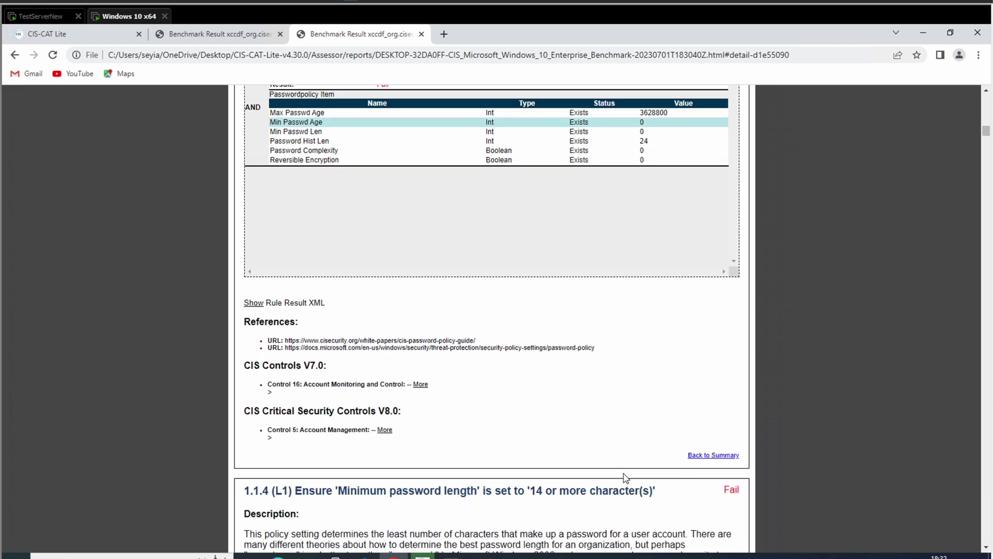
pyautogui.scroll(-2, 624, 451)
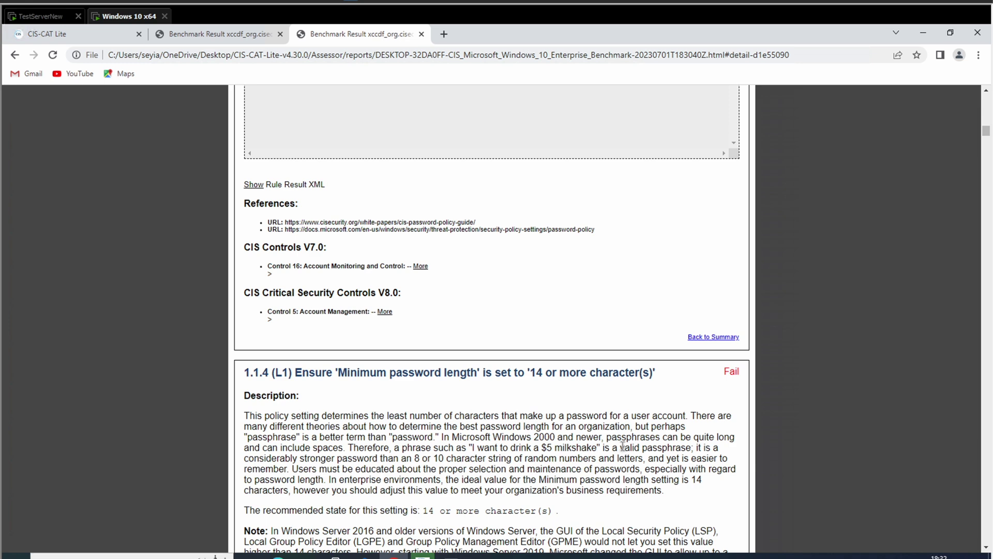
pyautogui.scroll(-2, 623, 445)
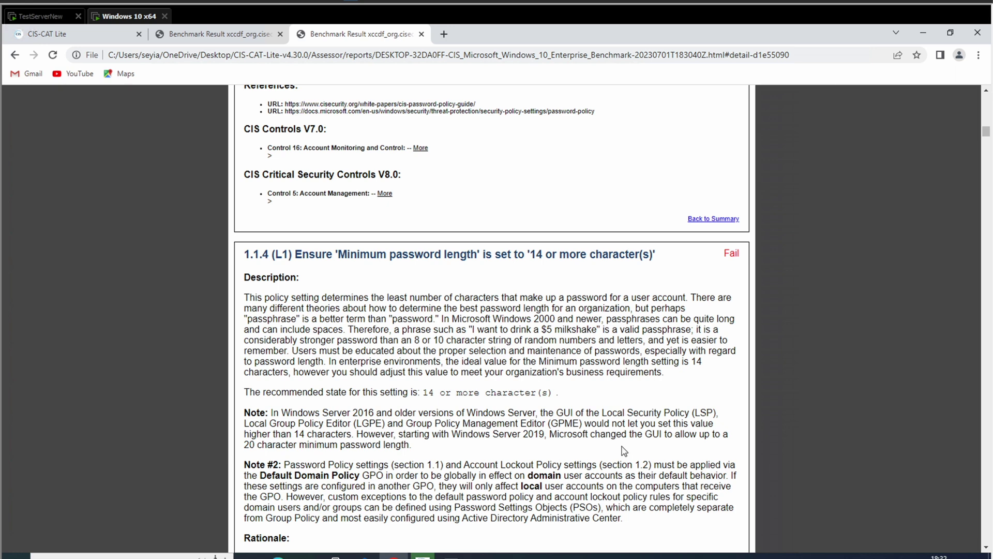
pyautogui.scroll(-2, 624, 450)
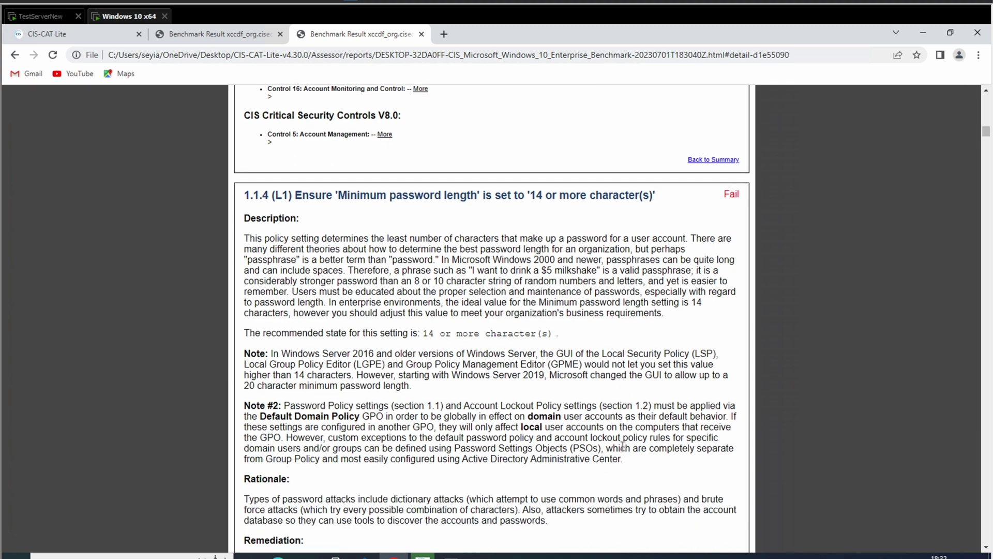
pyautogui.scroll(-2, 623, 446)
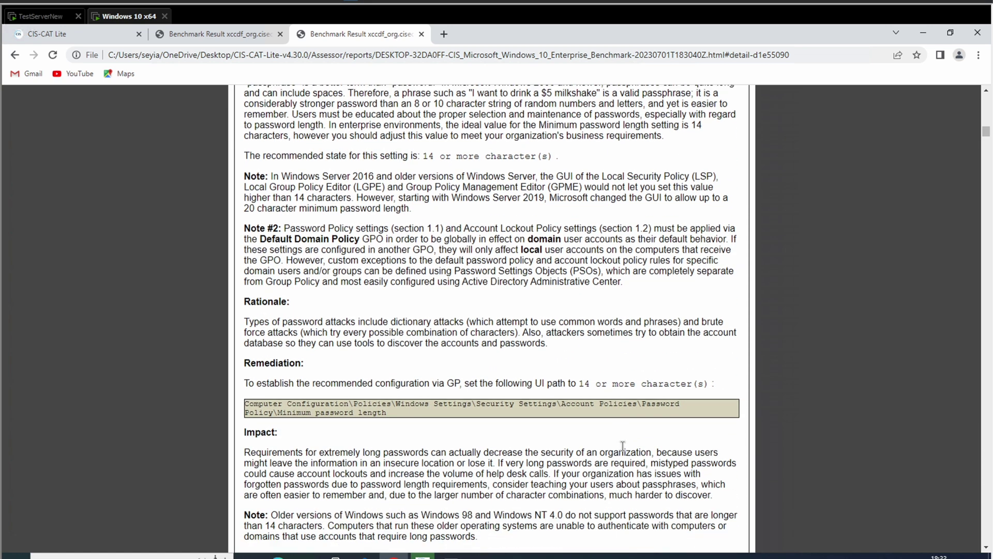
pyautogui.scroll(-1, 623, 450)
pyautogui.scroll(-1, 623, 450)
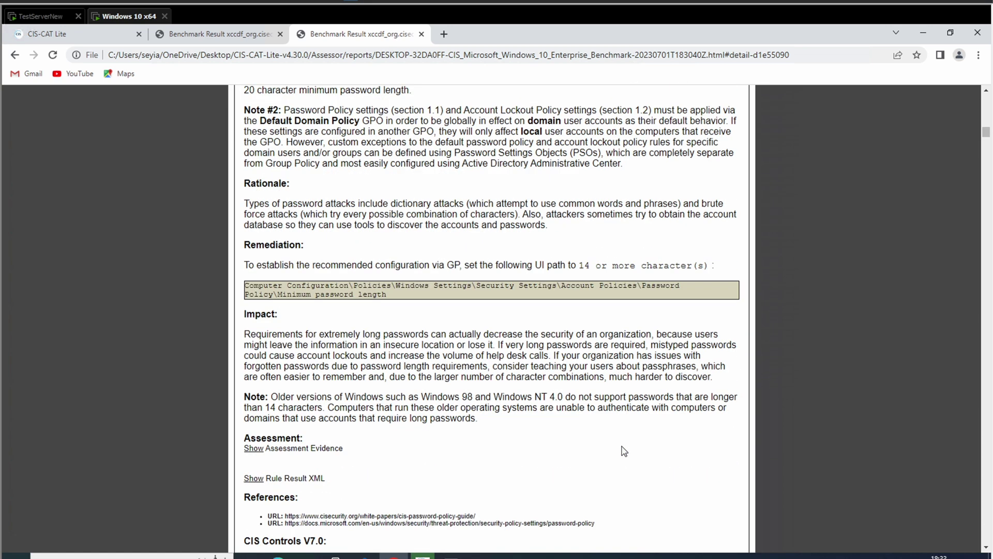
pyautogui.scroll(-1, 624, 451)
pyautogui.scroll(-1, 623, 451)
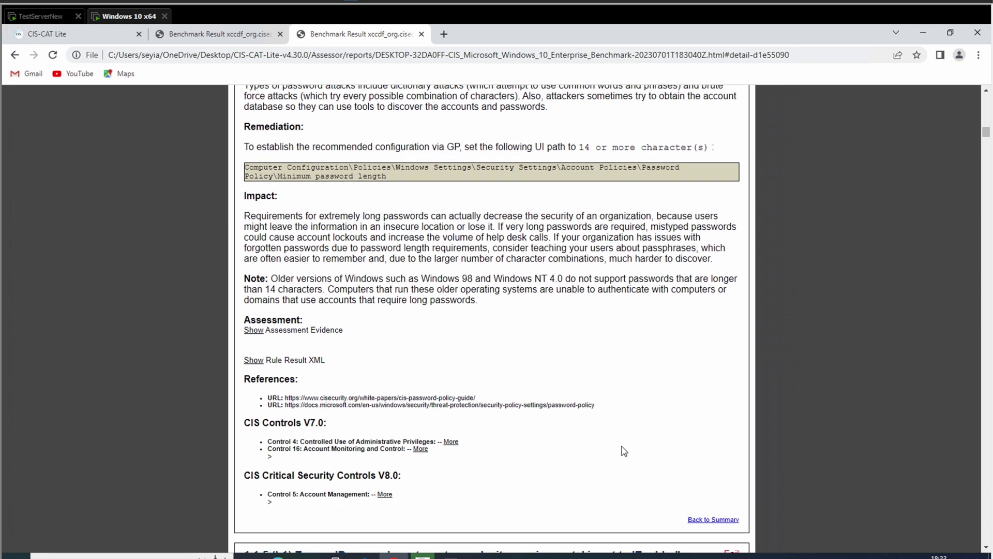
pyautogui.scroll(-1, 624, 450)
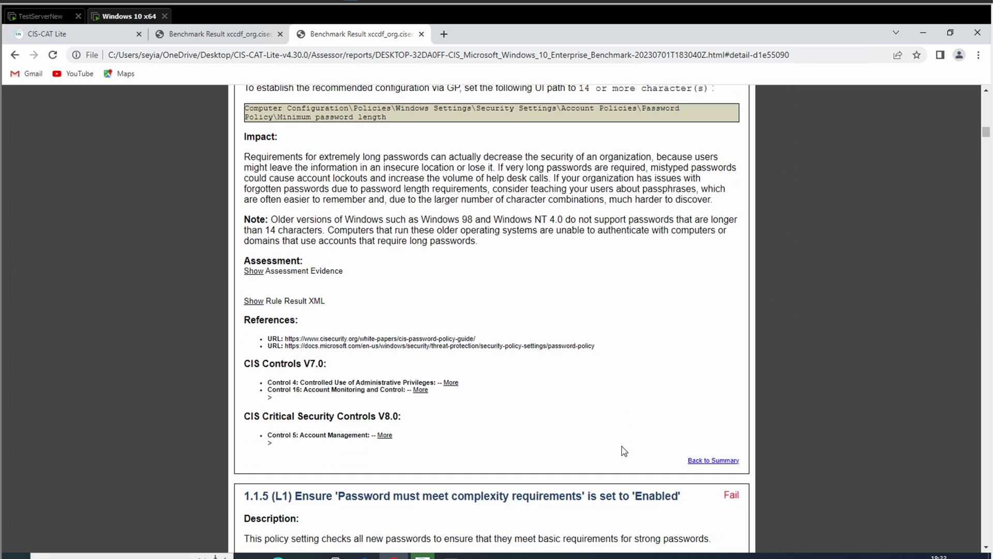